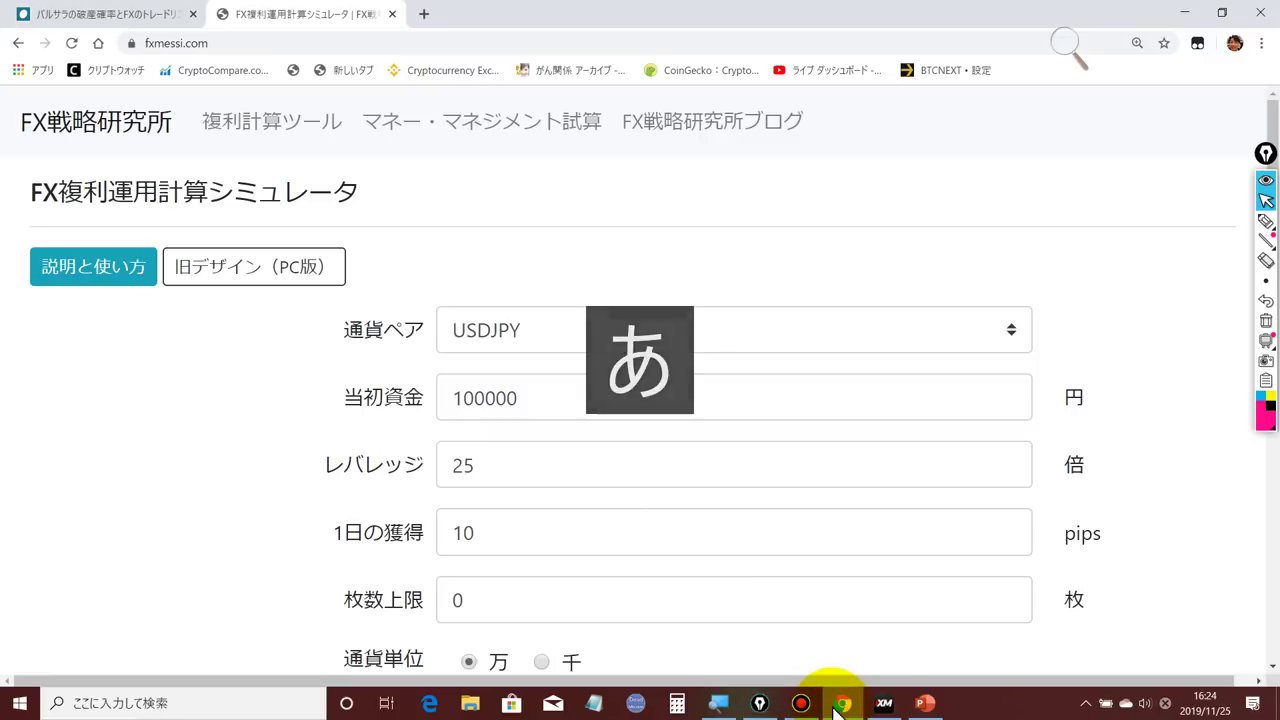
Set the leverage (レバレッジ) to 70倍 in the compound-interest simulator, with the initial funds left at 100000円.
scroll(399, 263, "down", 1)
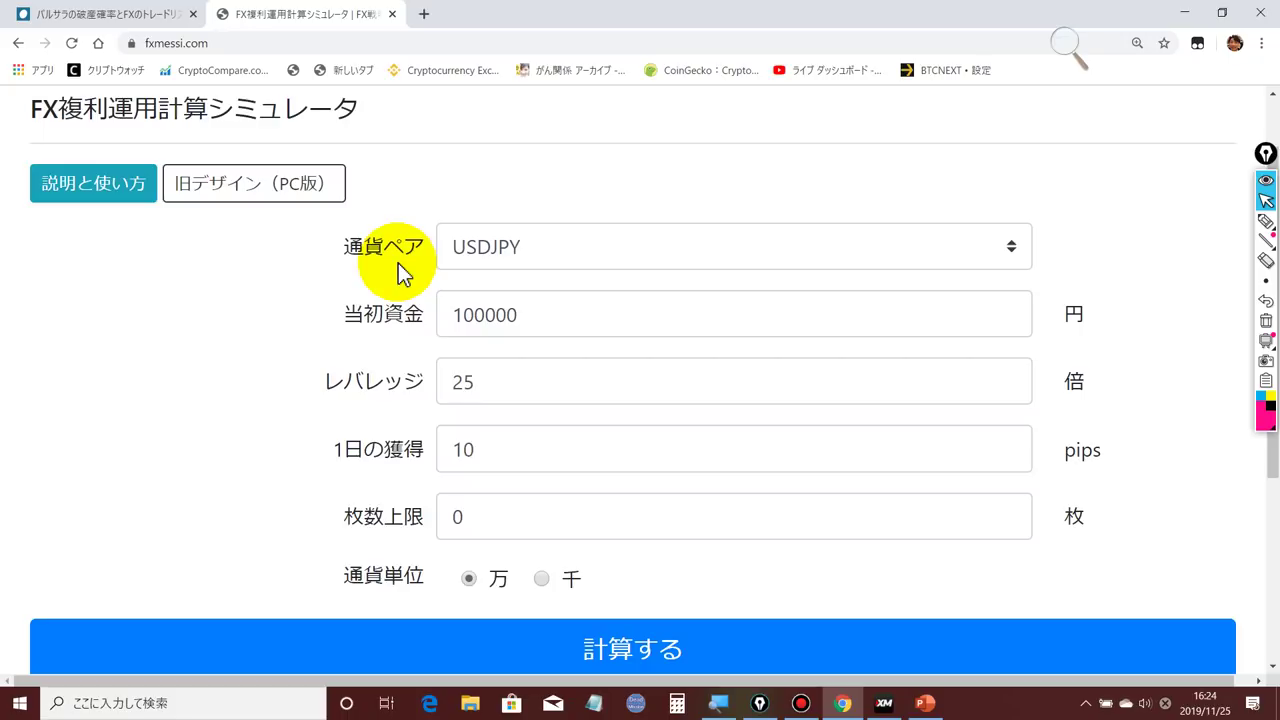
left_click(530, 320)
left_click(348, 322)
scroll(350, 330, "up", 1)
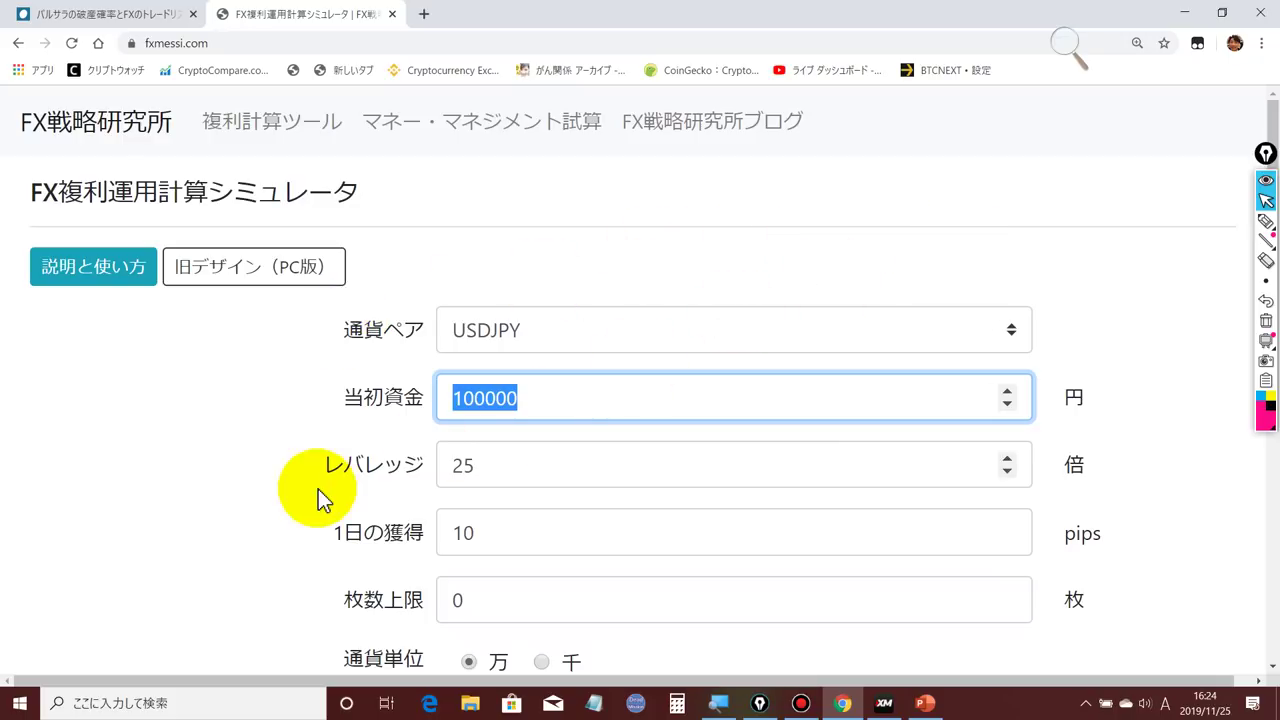
left_click(366, 462)
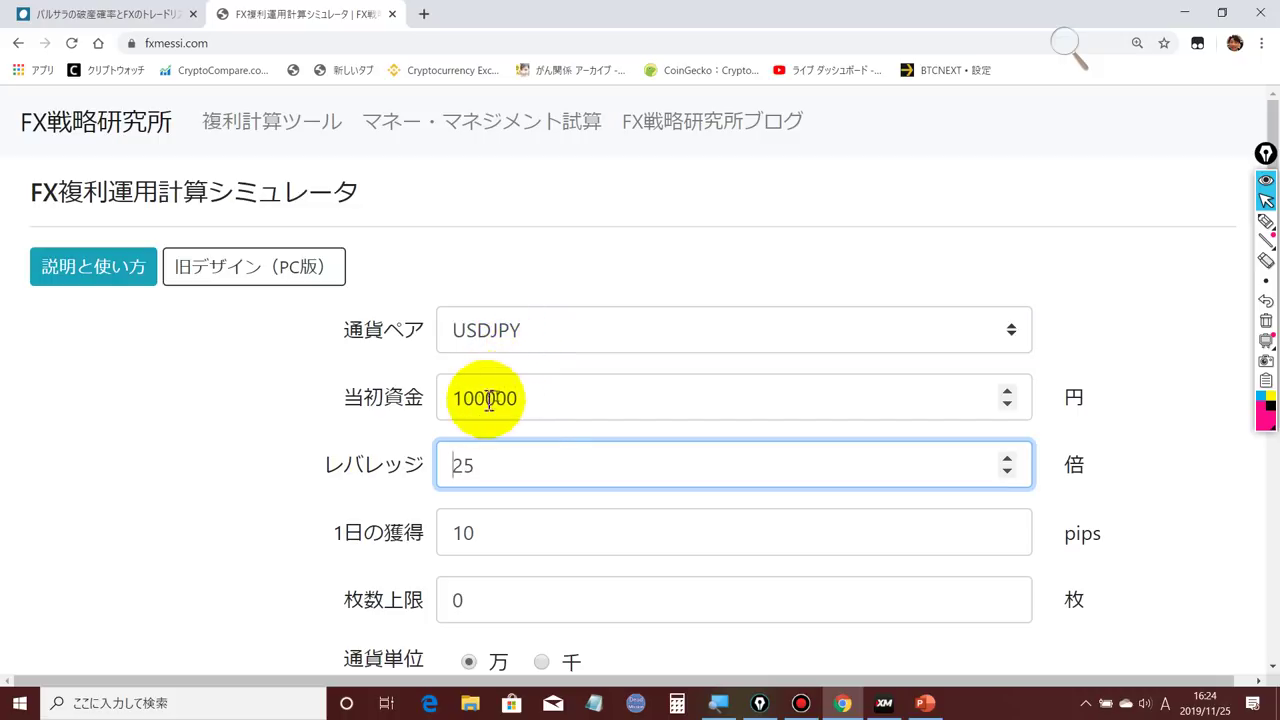
left_click(555, 401)
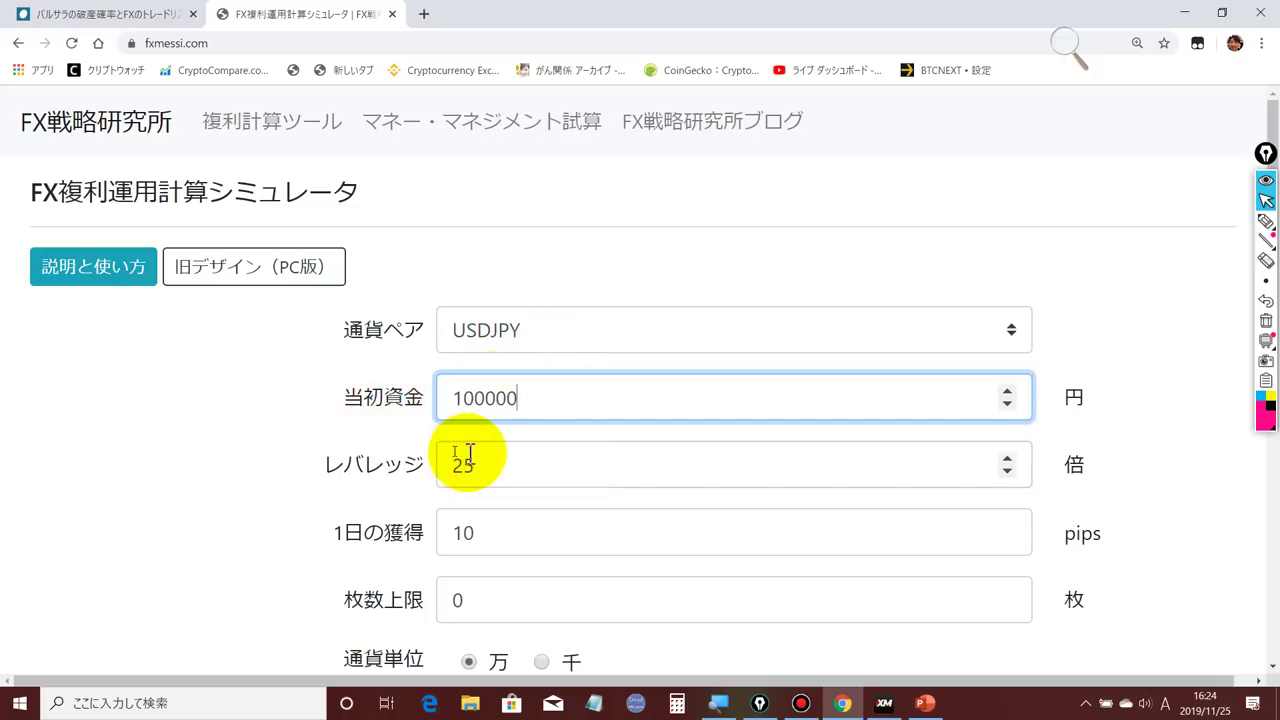
double_click(517, 461)
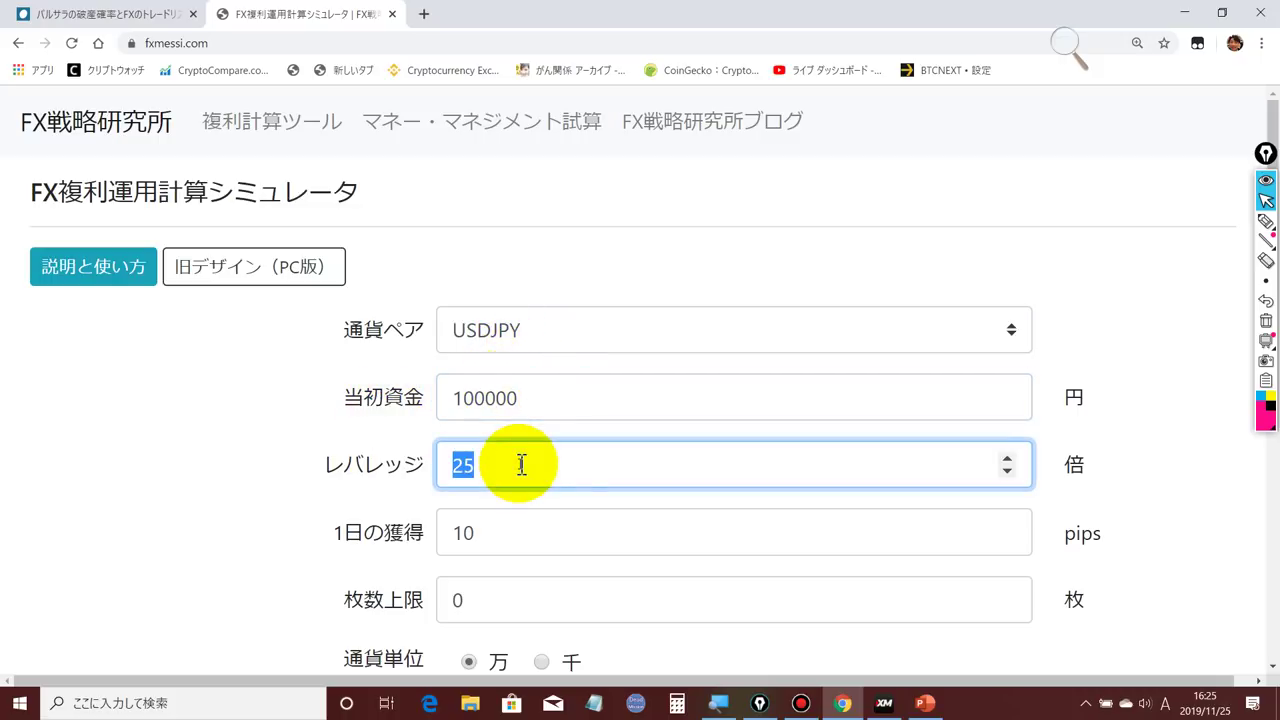
type("70")
scroll(522, 464, "down", 2)
left_click(535, 311)
double_click(535, 311)
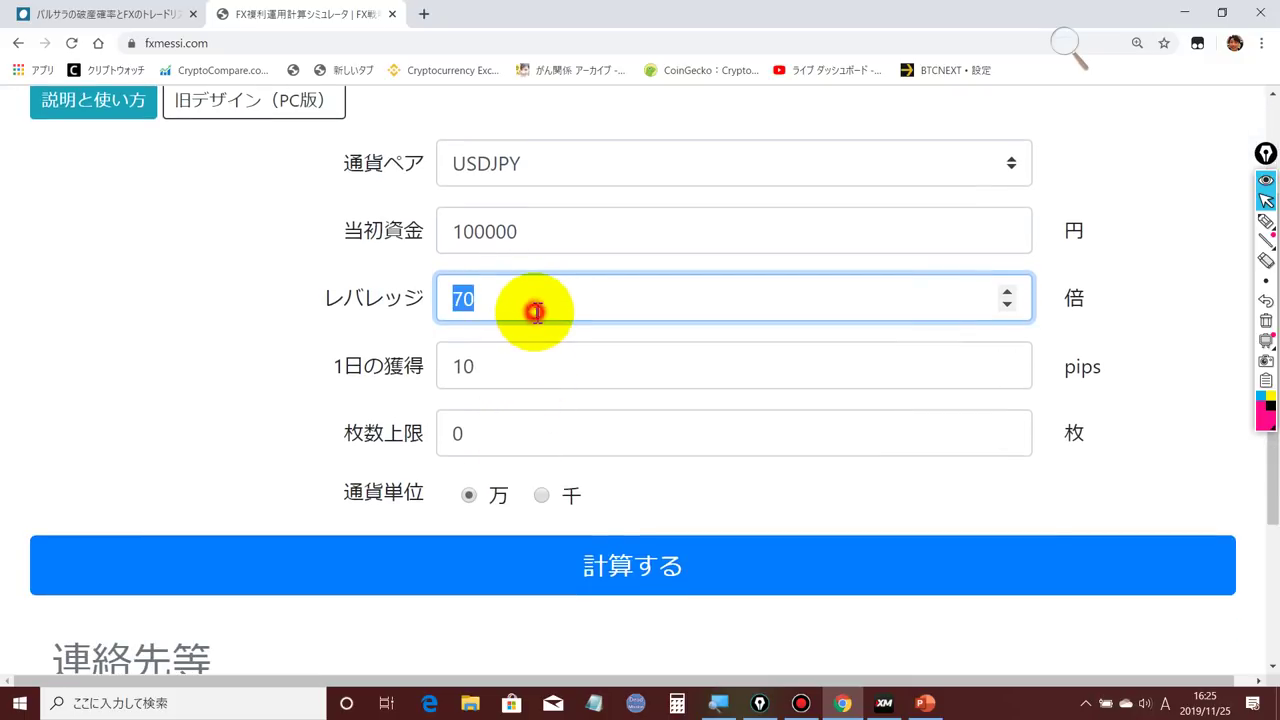
type("6.")
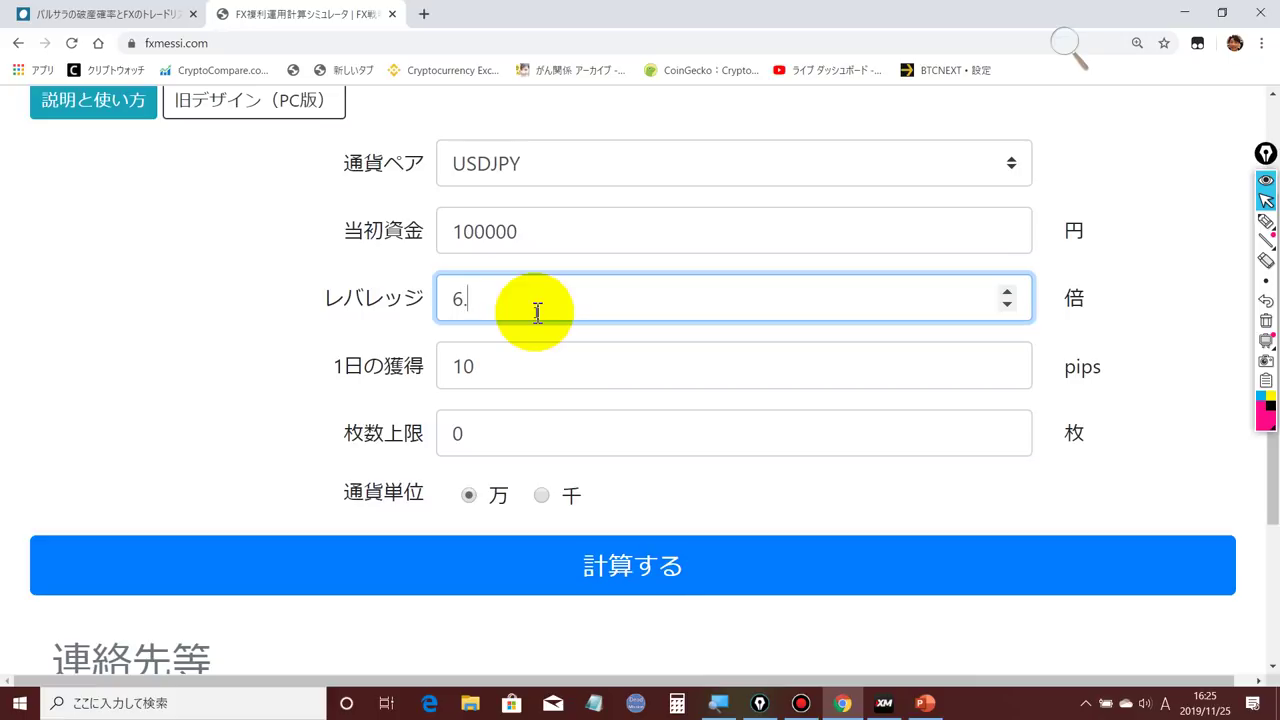
type("7")
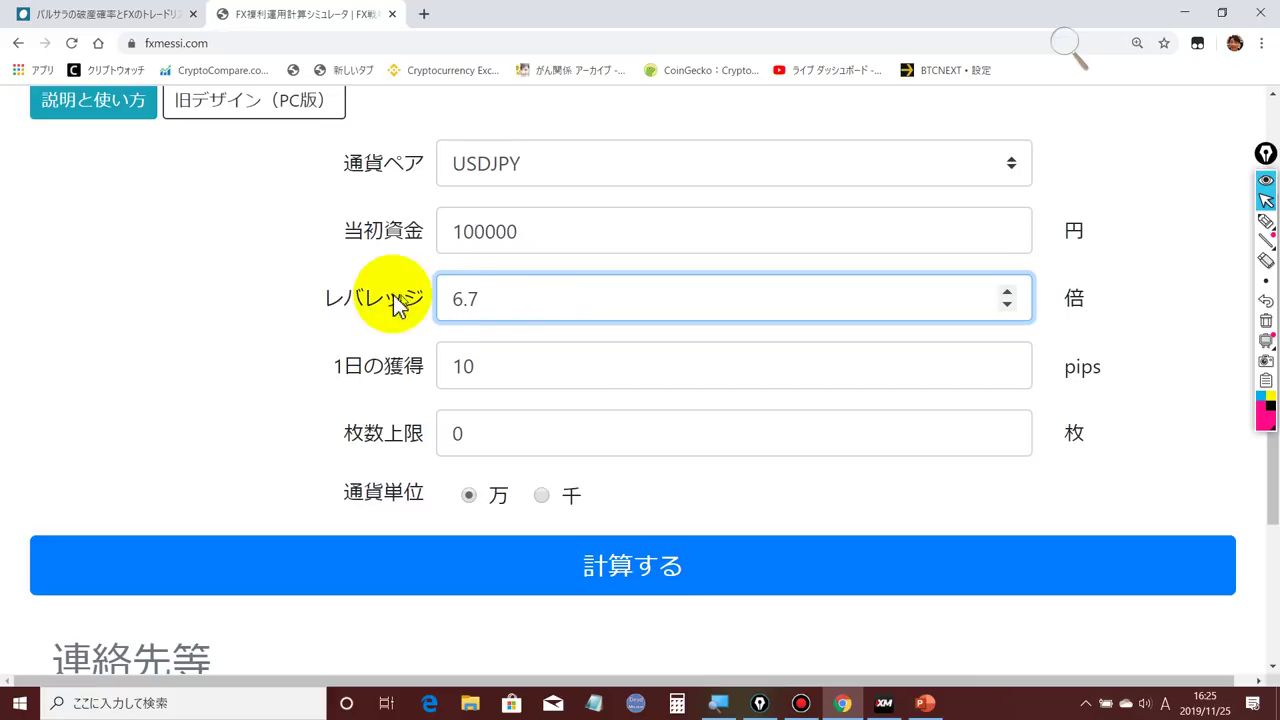
double_click(502, 297)
type("70")
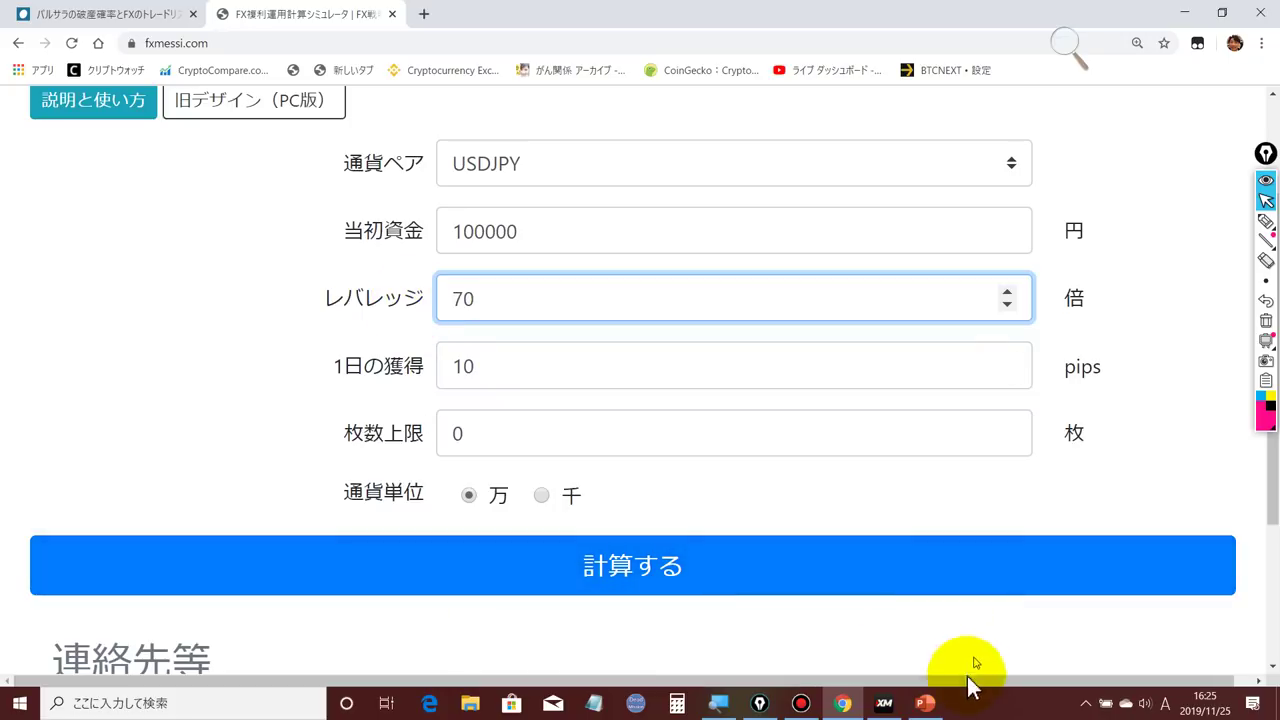
mouse_move(926, 710)
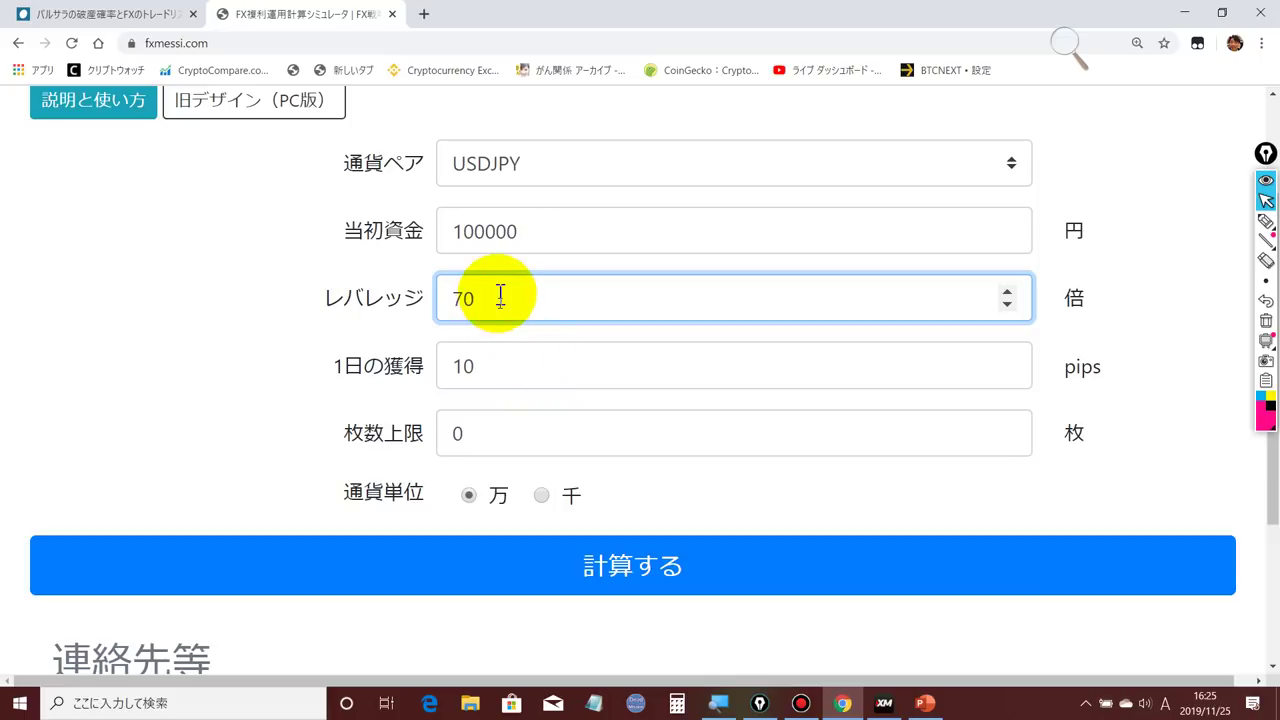
Try to run the calculation with a daily gain (1日の獲得) of 6.7 pips.
double_click(510, 367)
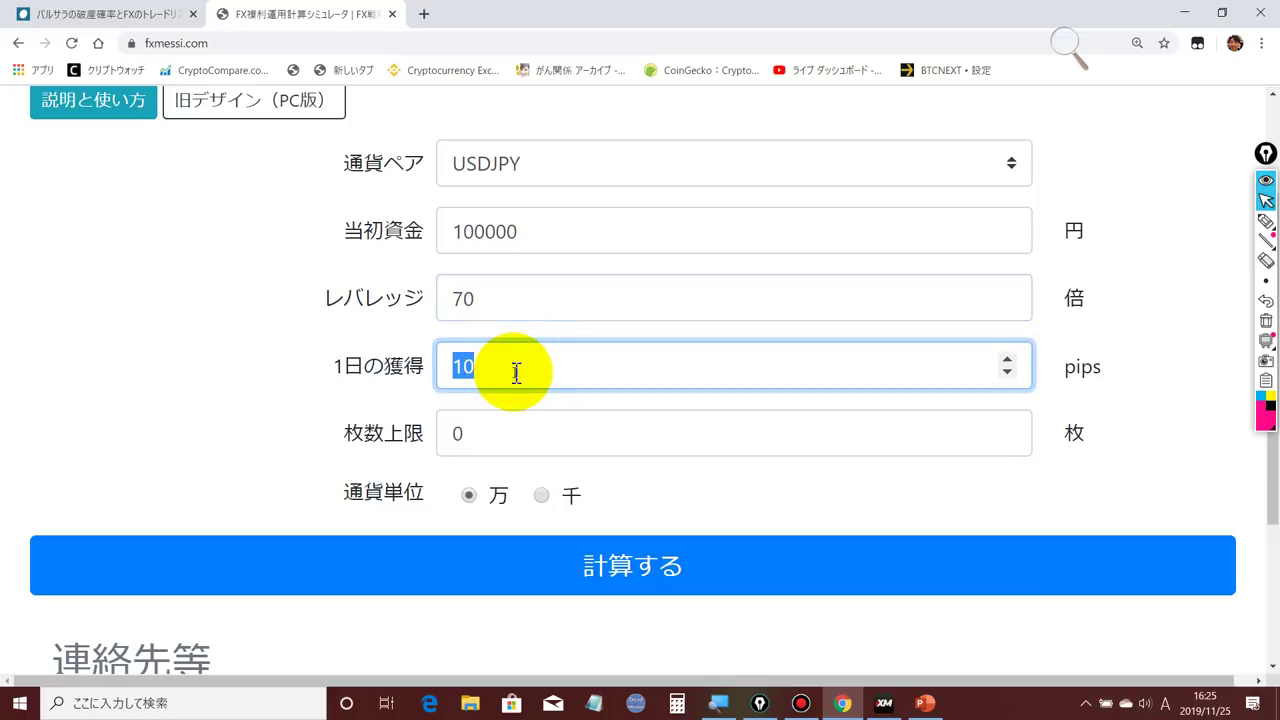
type("6.7")
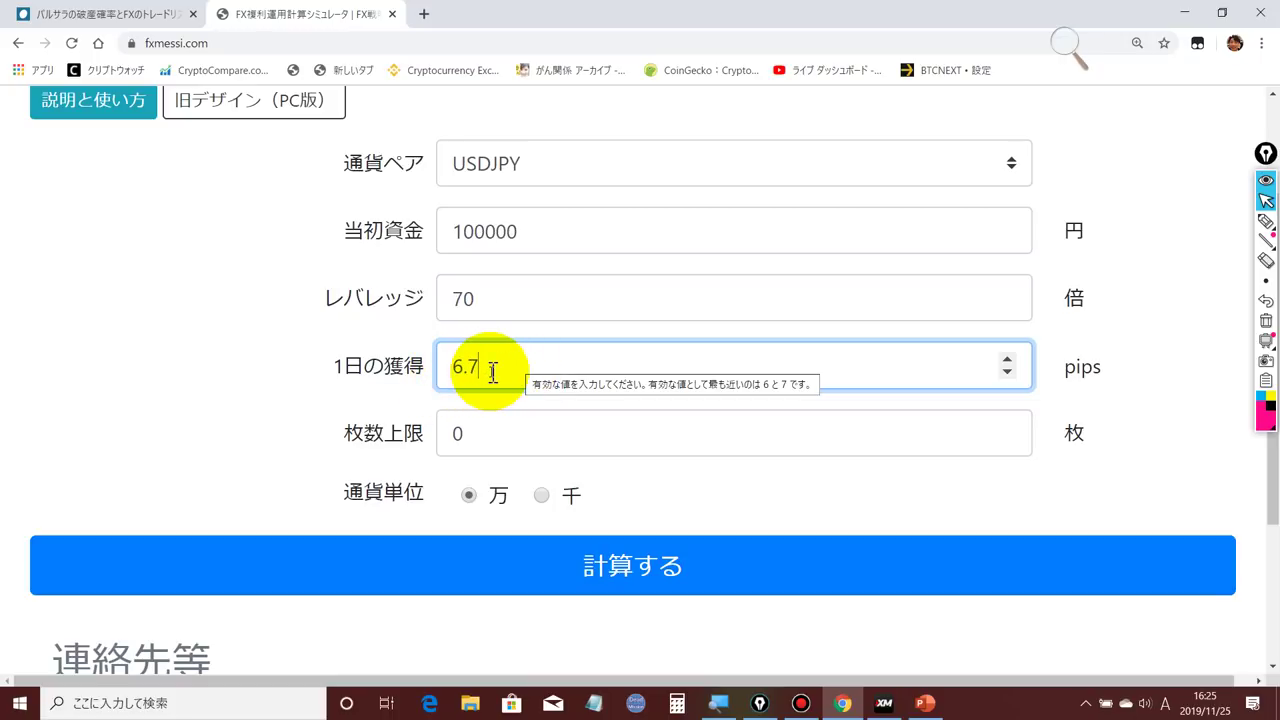
left_click(597, 563)
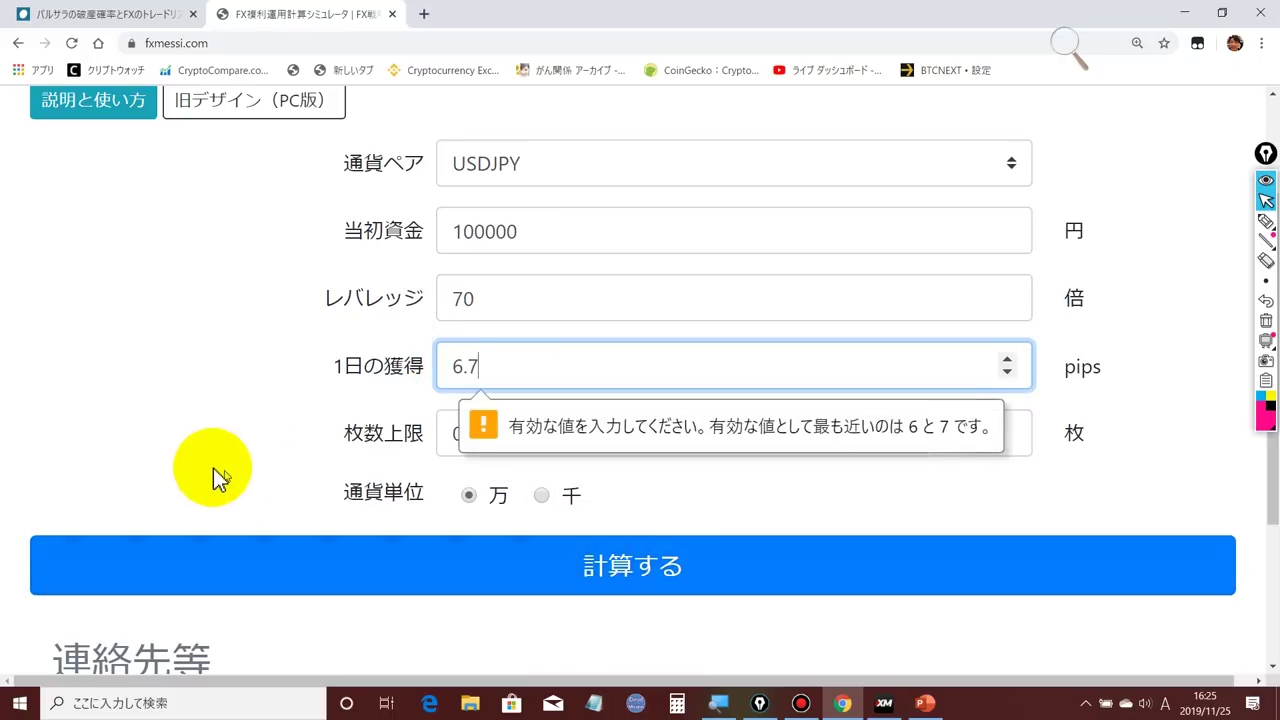
left_click(246, 443)
Set the daily gain (1日の獲得) to 7 pips and run the simulation.
double_click(495, 367)
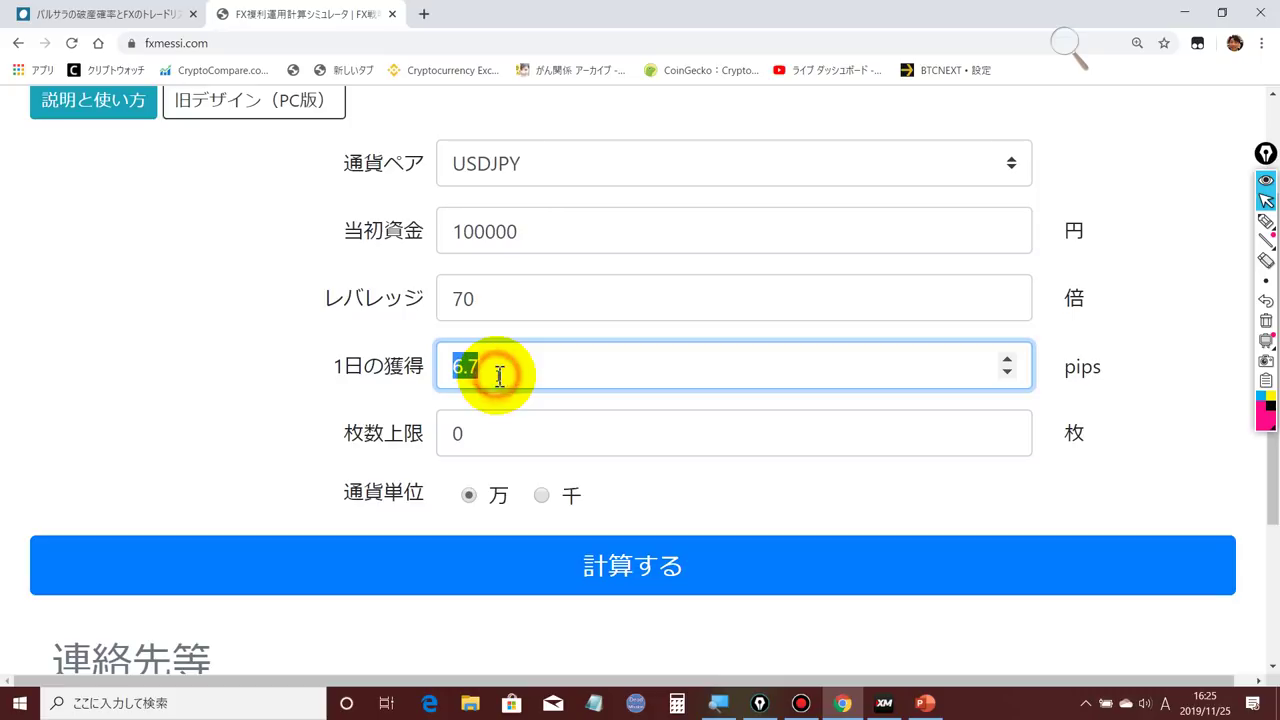
type("7")
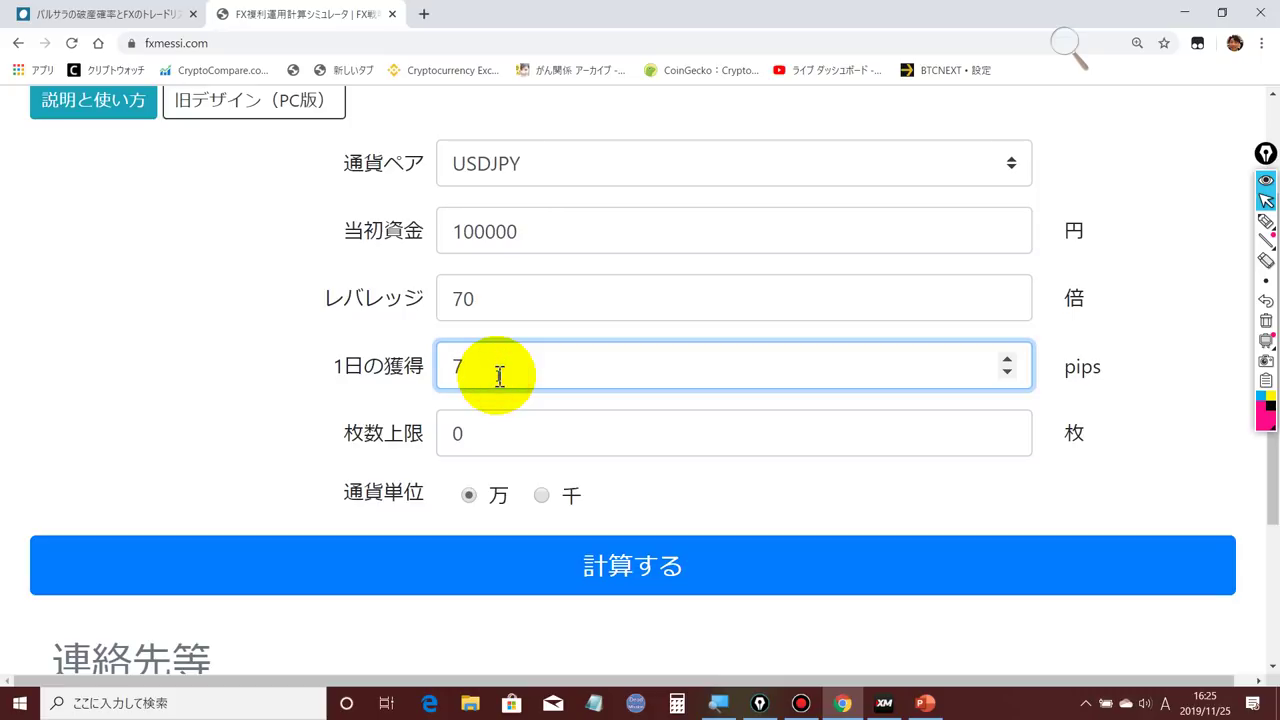
left_click(674, 543)
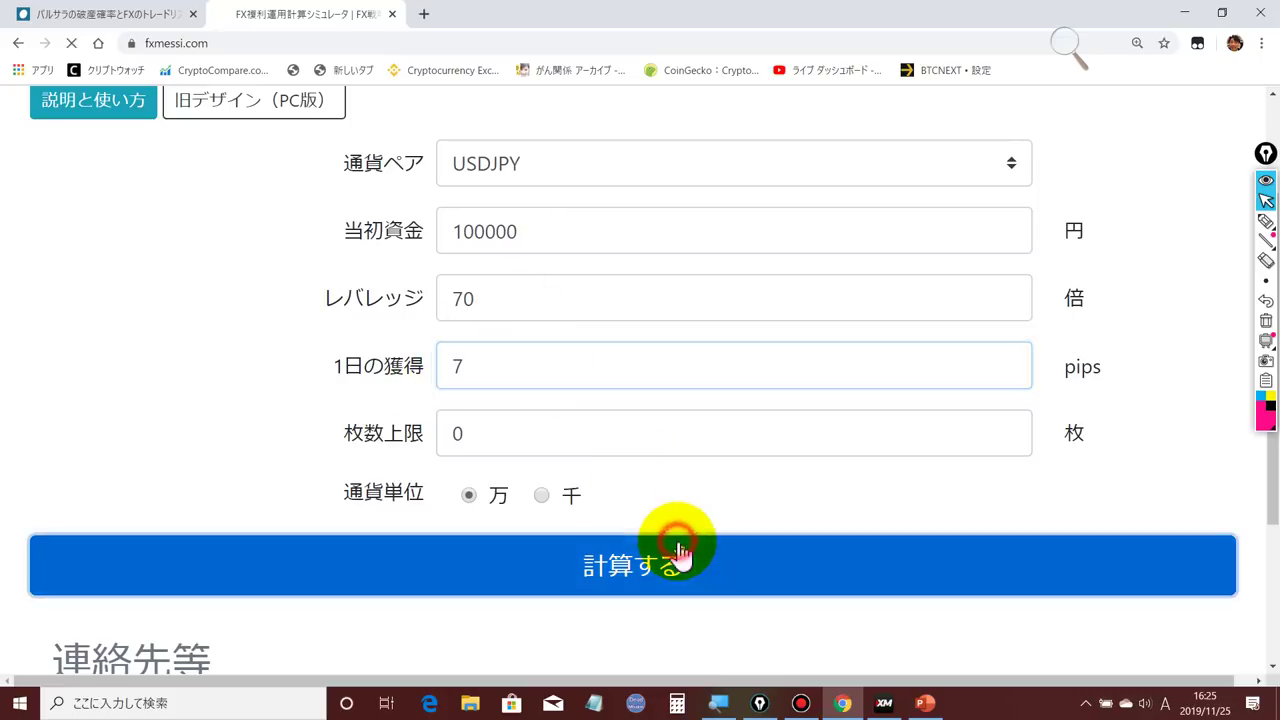
Examine the lot counts, profits and balances for the first days in the simulation results table.
scroll(391, 548, "down", 8)
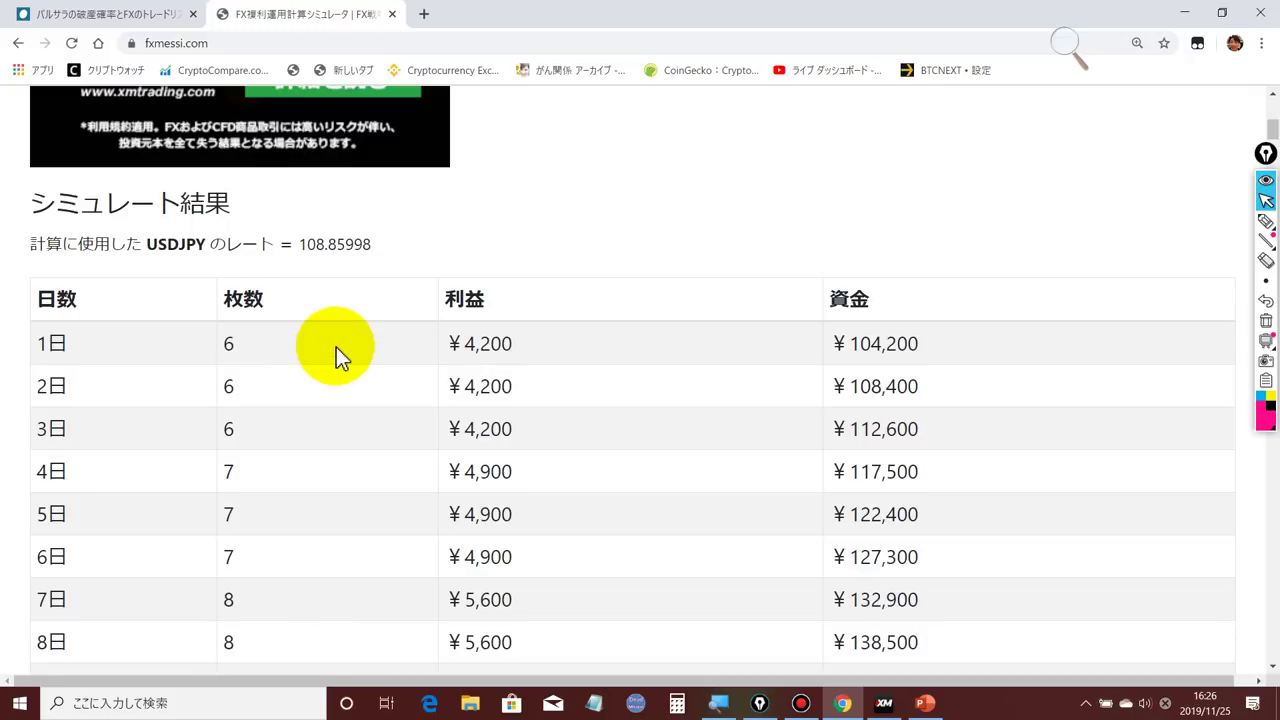
left_click_drag(70, 352, 48, 528)
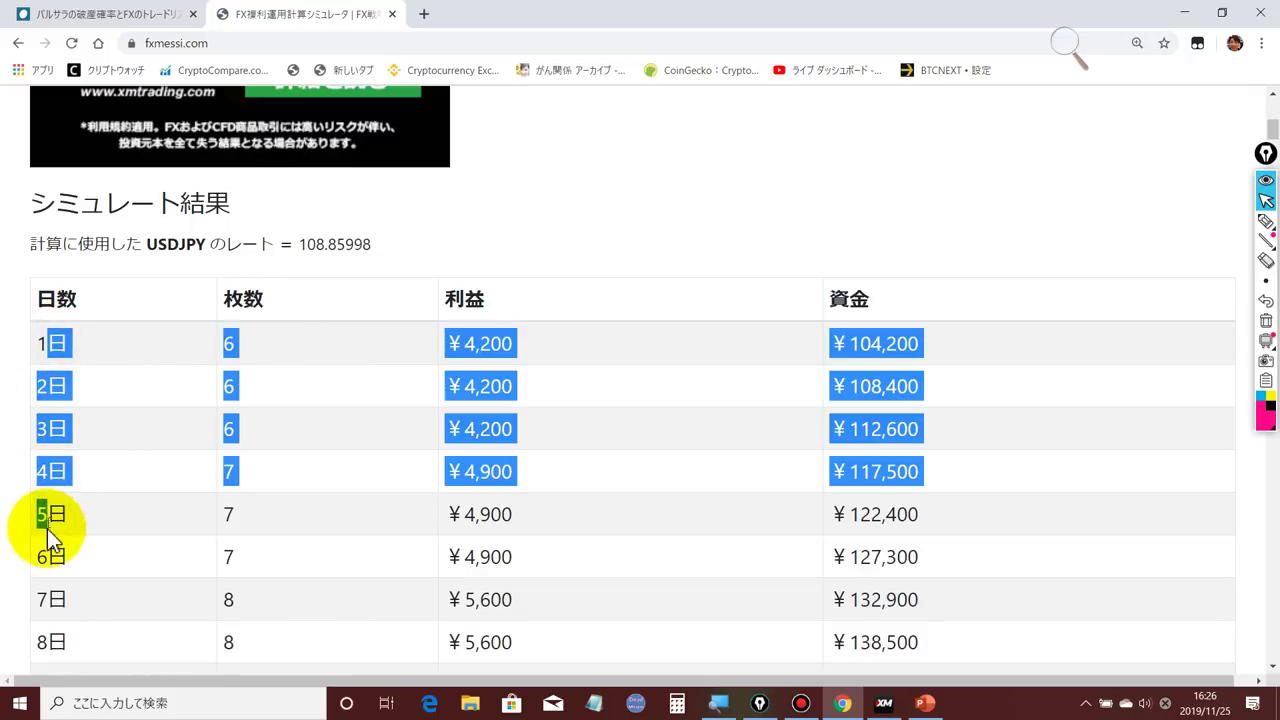
left_click(48, 528)
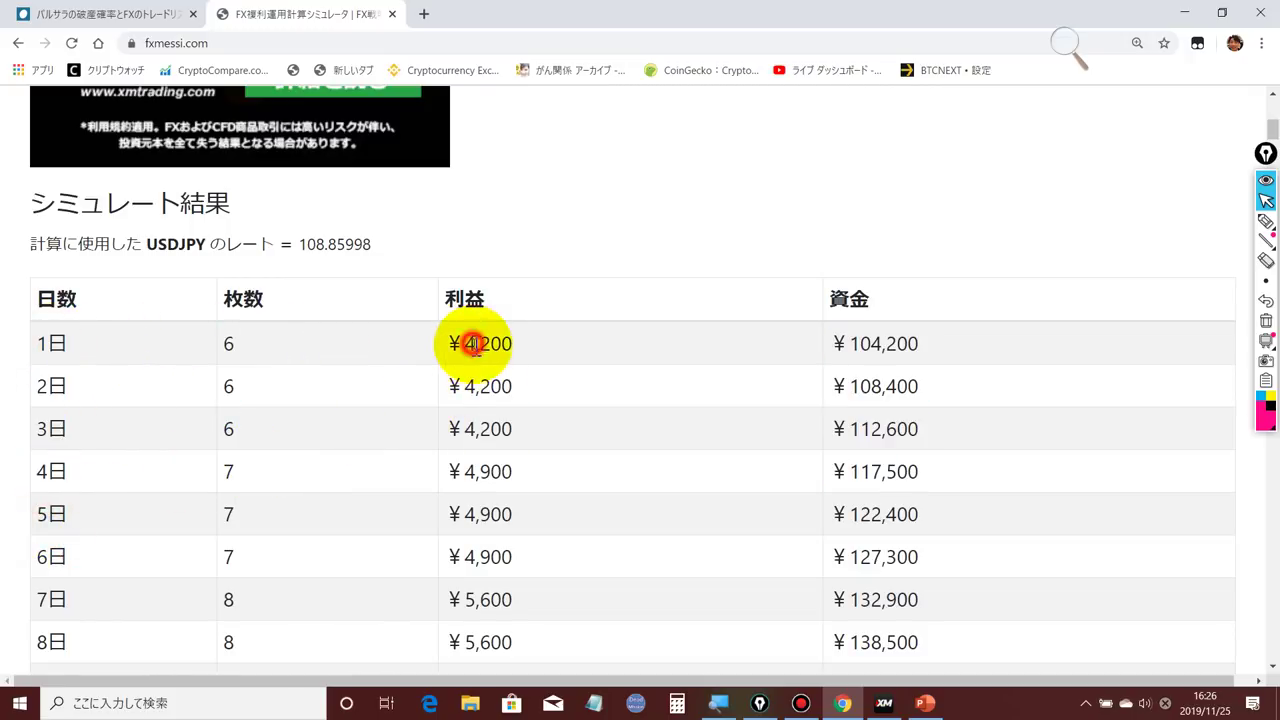
left_click_drag(476, 343, 505, 428)
left_click(505, 428)
scroll(490, 400, "down", 1)
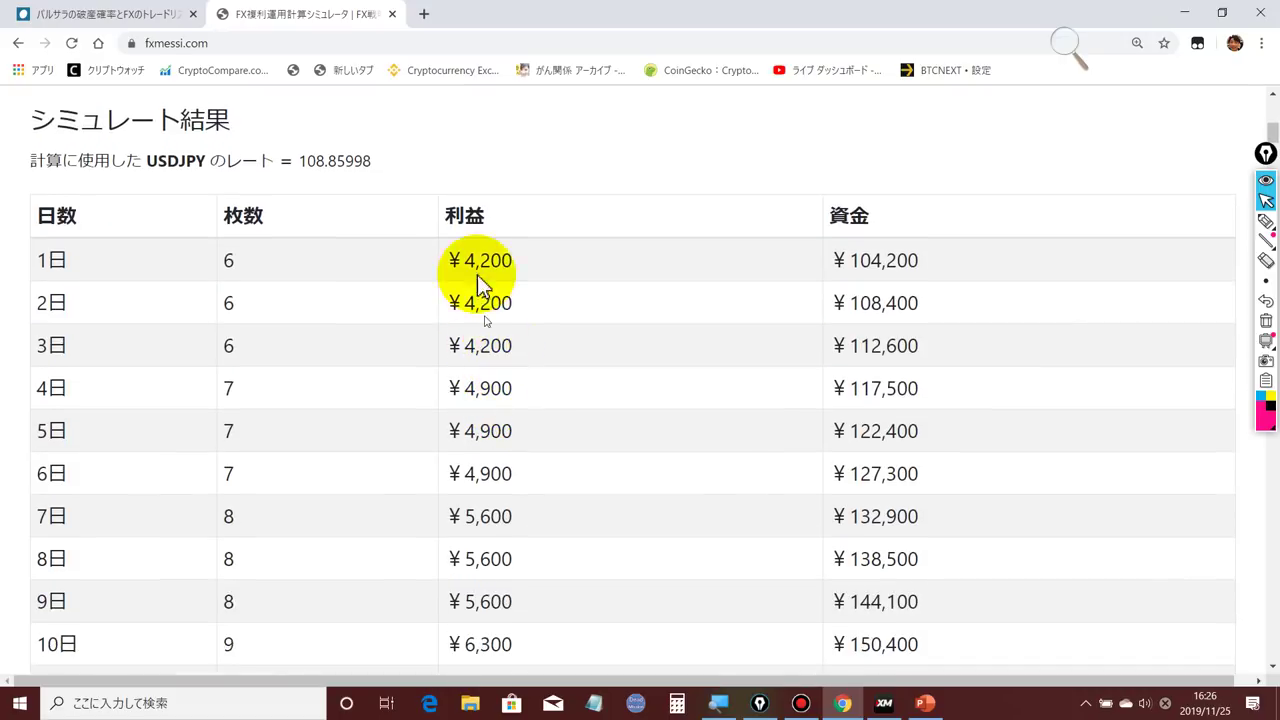
left_click_drag(451, 261, 533, 514)
scroll(533, 514, "down", 2)
scroll(533, 514, "up", 1)
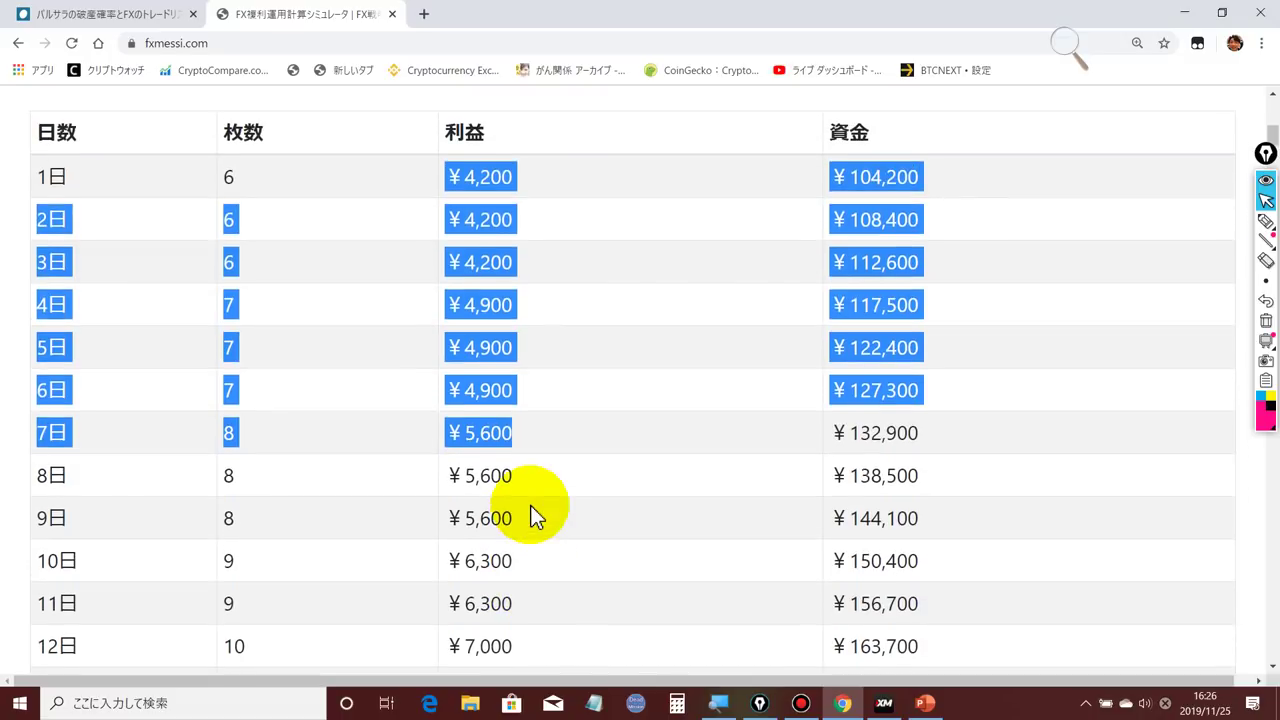
Find the one-month row (20日) in the results and highlight its lots, profit and balance.
scroll(533, 514, "down", 8)
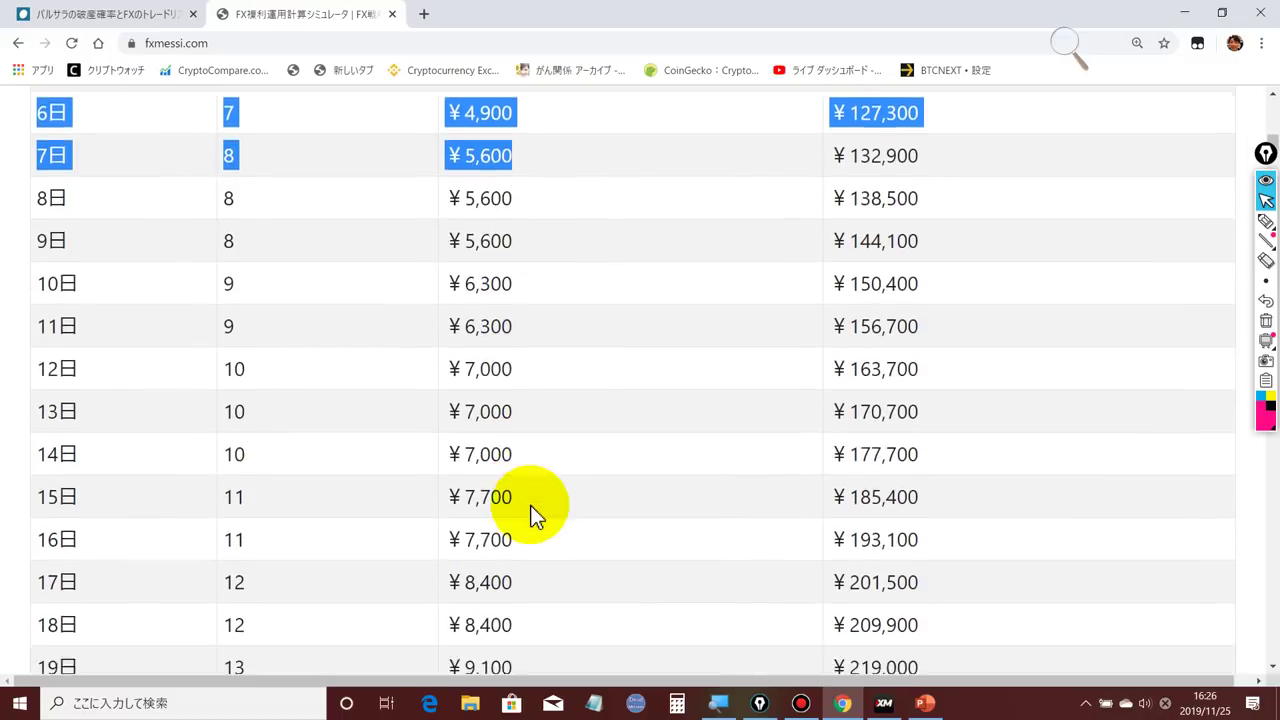
scroll(533, 514, "up", 2)
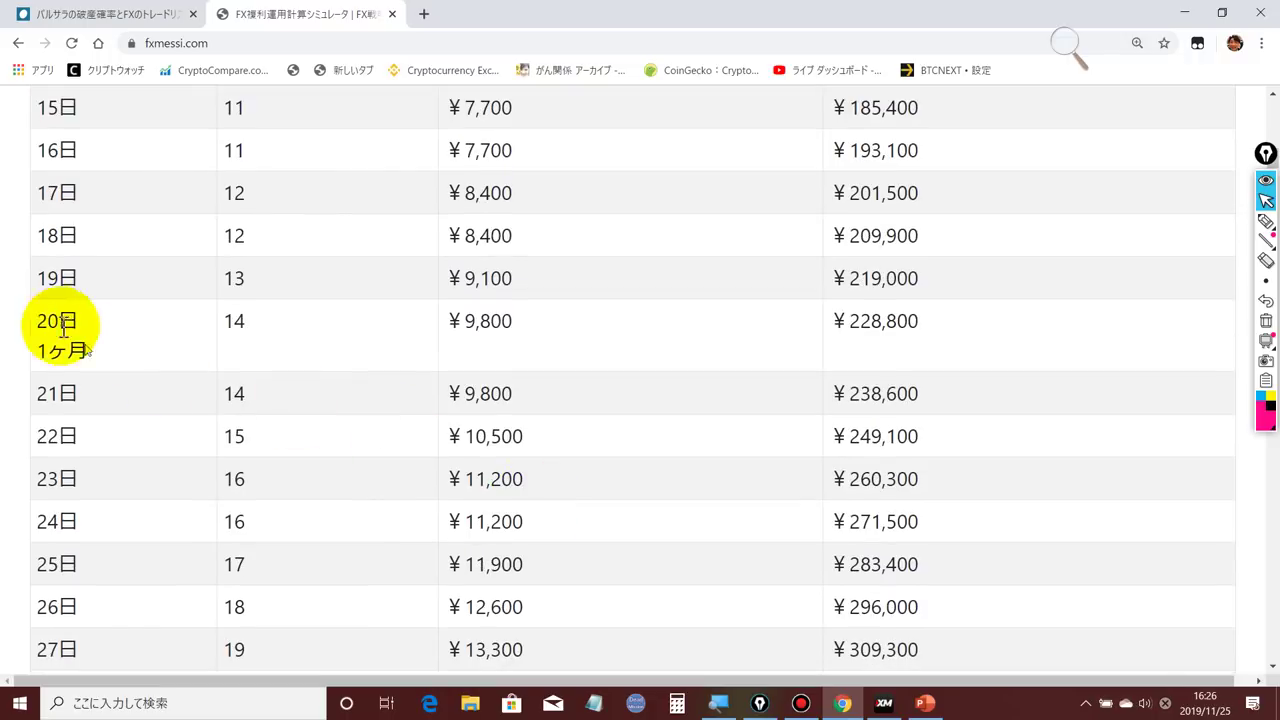
left_click_drag(44, 318, 962, 340)
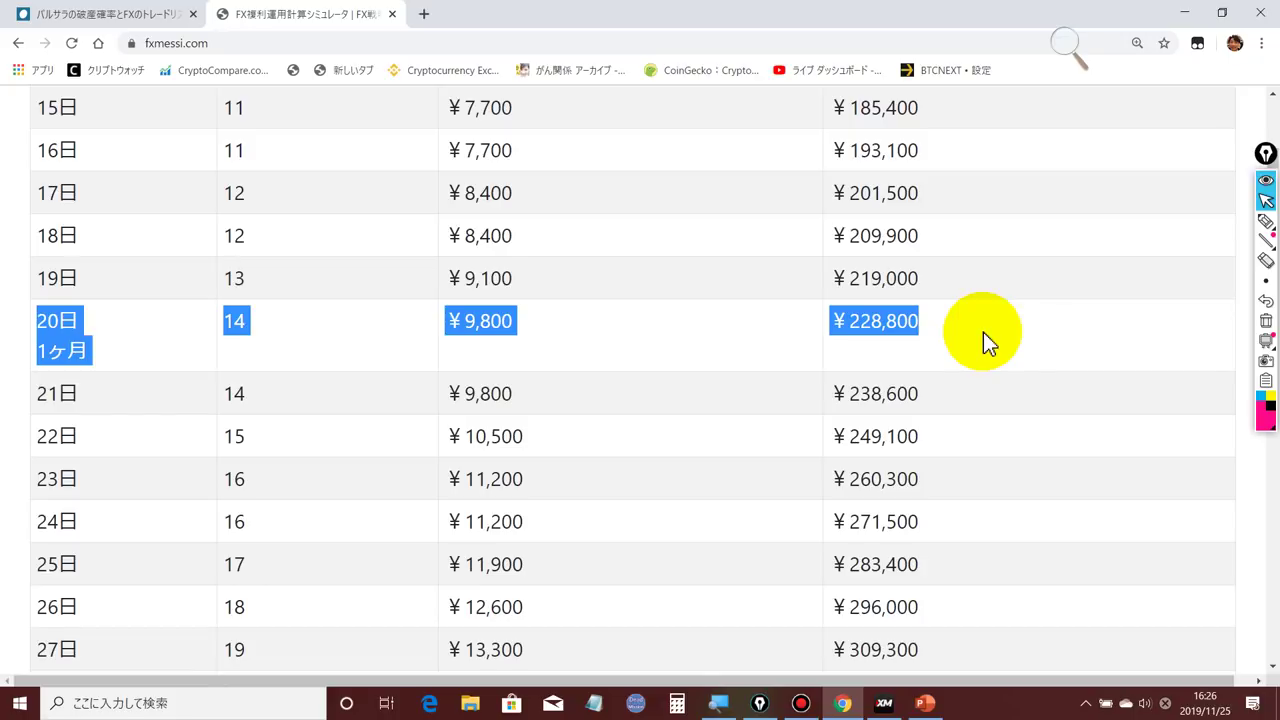
left_click(983, 332)
left_click_drag(38, 320, 963, 332)
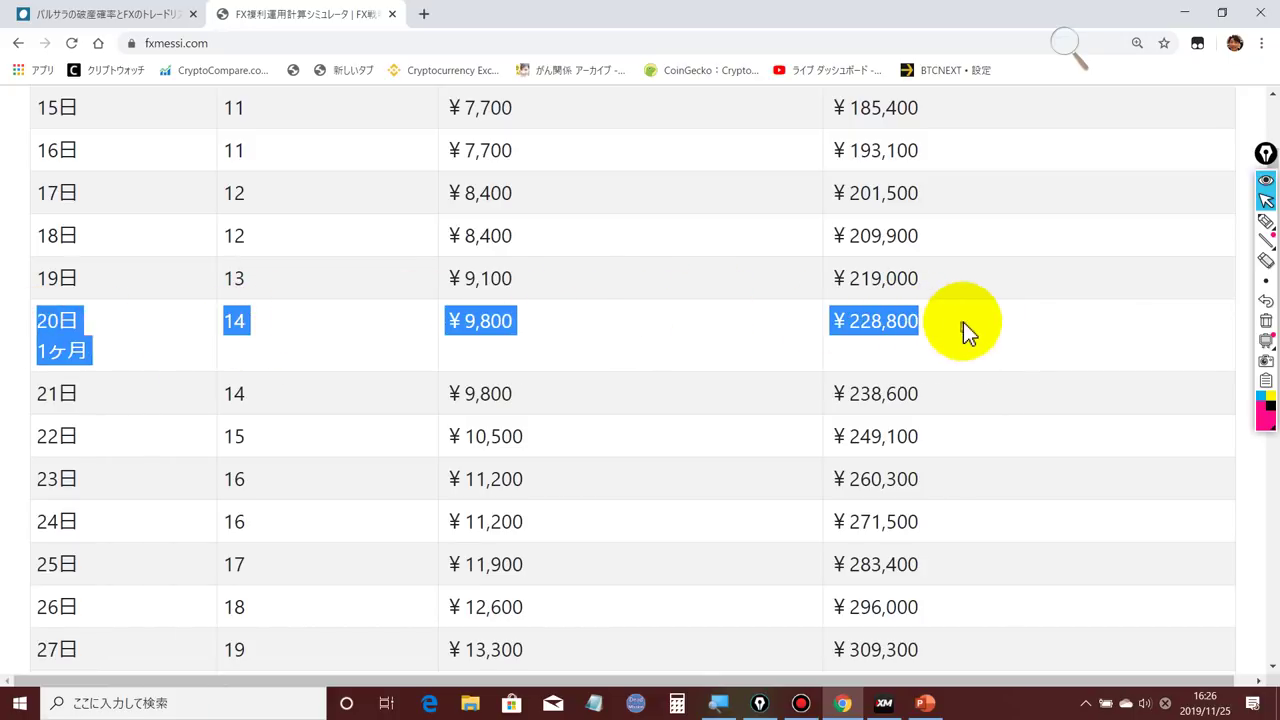
scroll(905, 323, "up", 1)
left_click(908, 323)
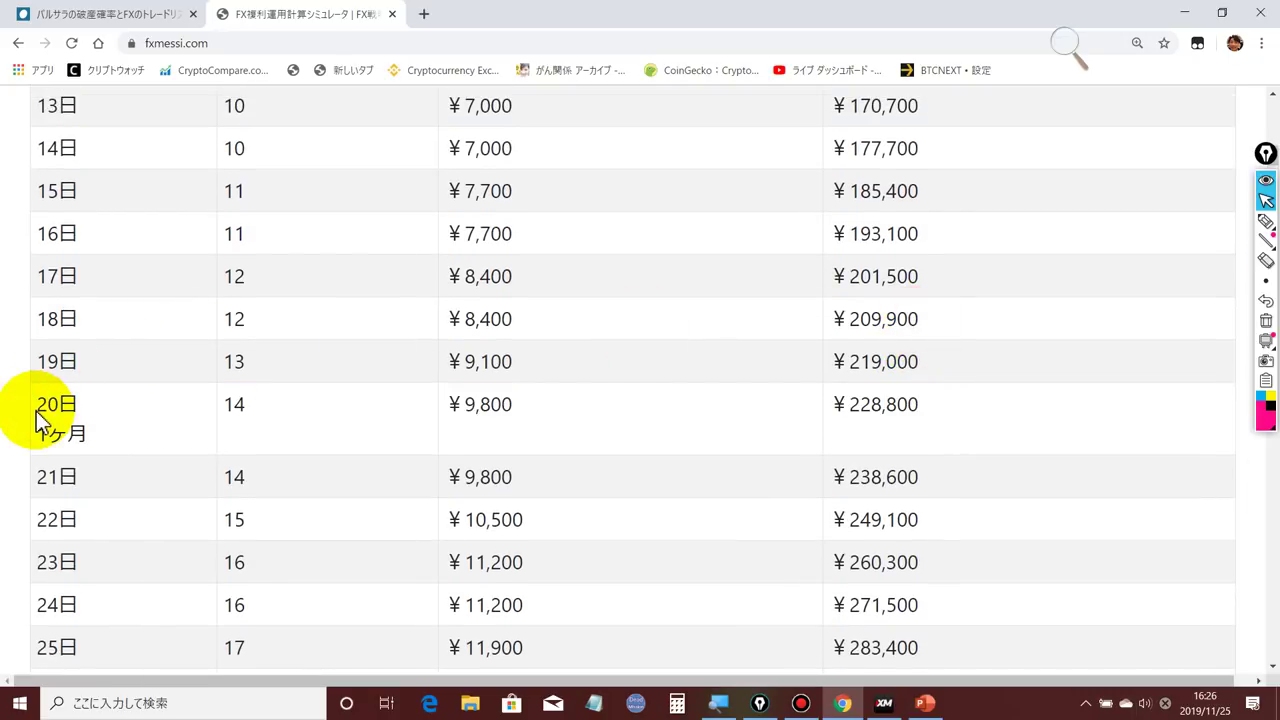
left_click_drag(36, 410, 996, 410)
Follow the balance growth through the two-, three- and four-month rows, highlighting the balance on day 60.
scroll(985, 362, "down", 3)
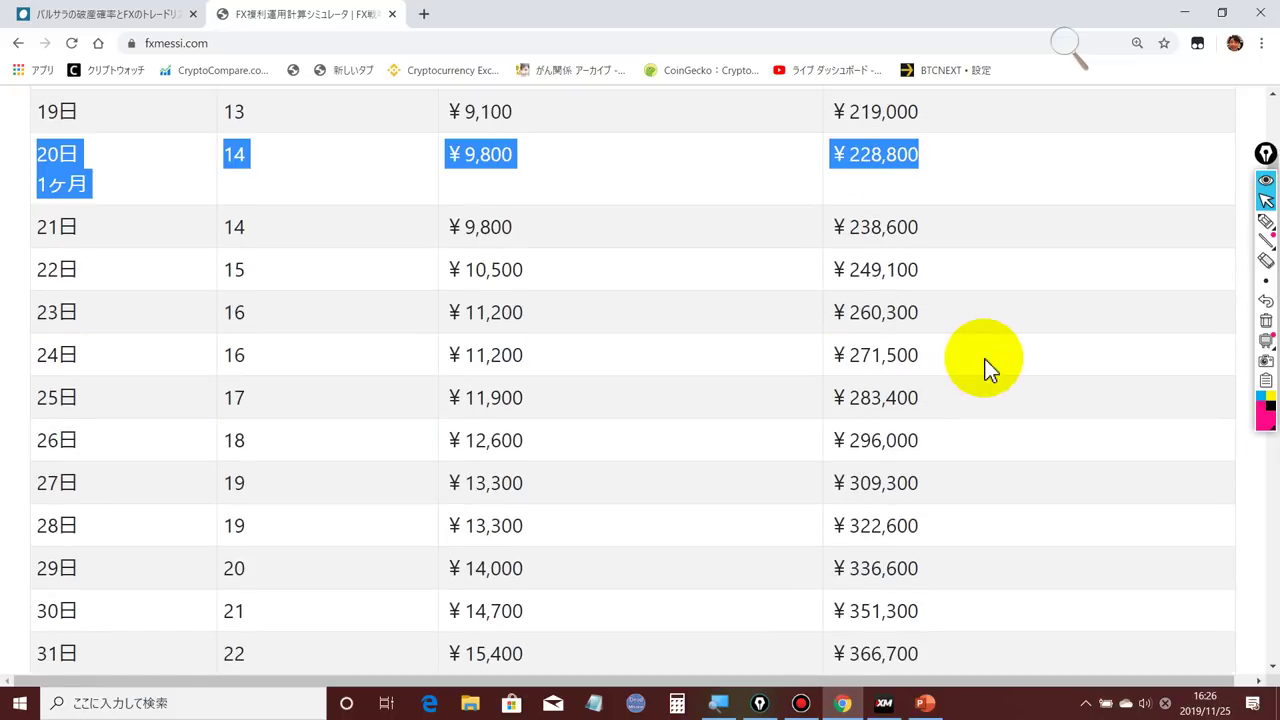
scroll(985, 362, "down", 3)
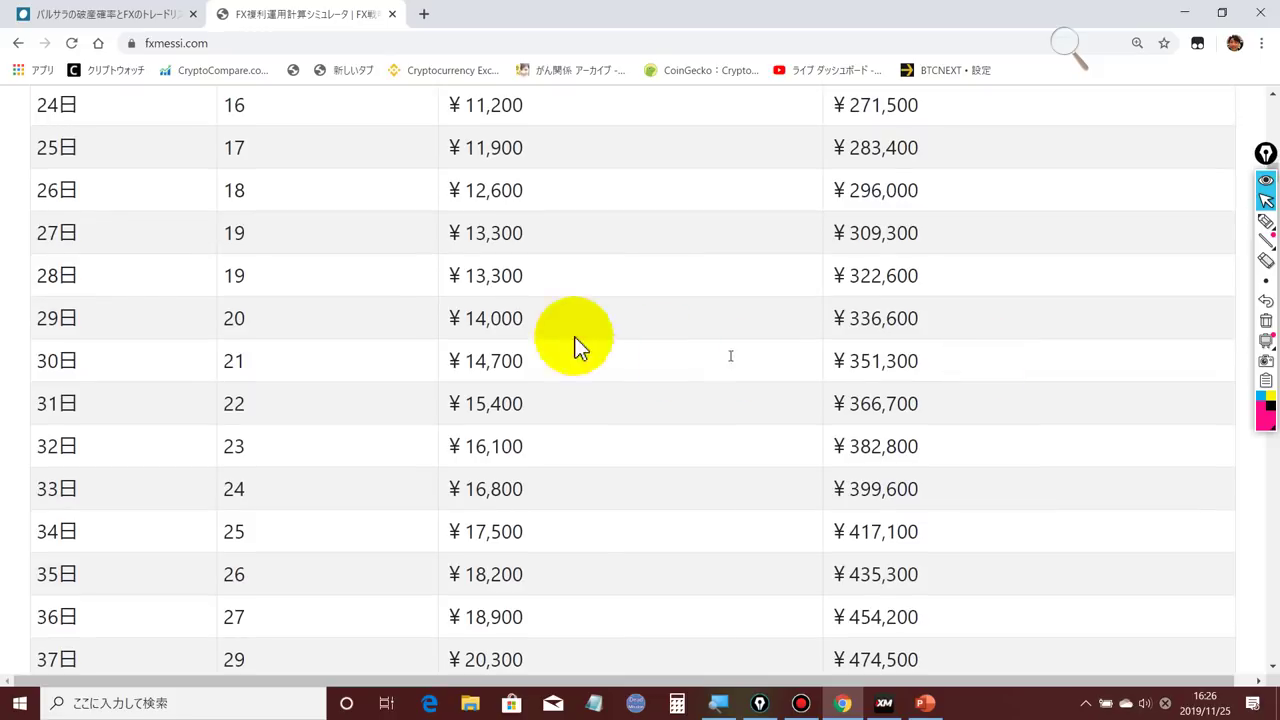
scroll(486, 287, "up", 3)
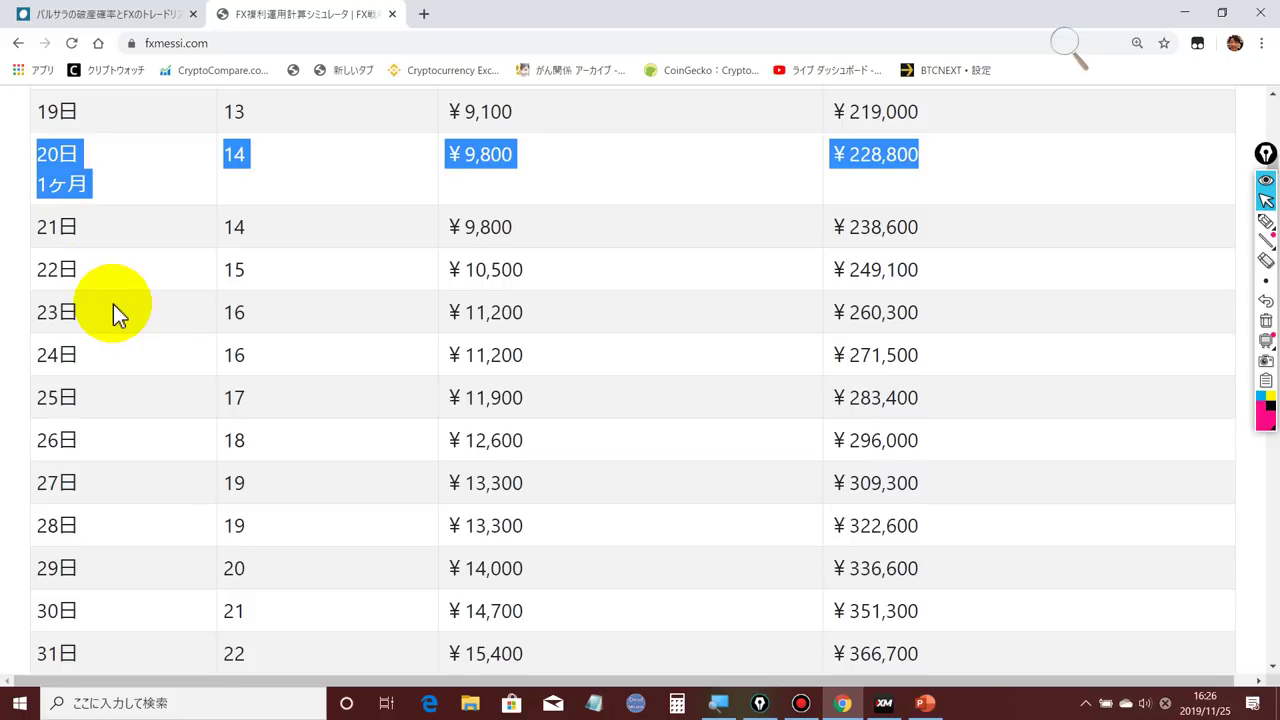
scroll(113, 304, "down", 6)
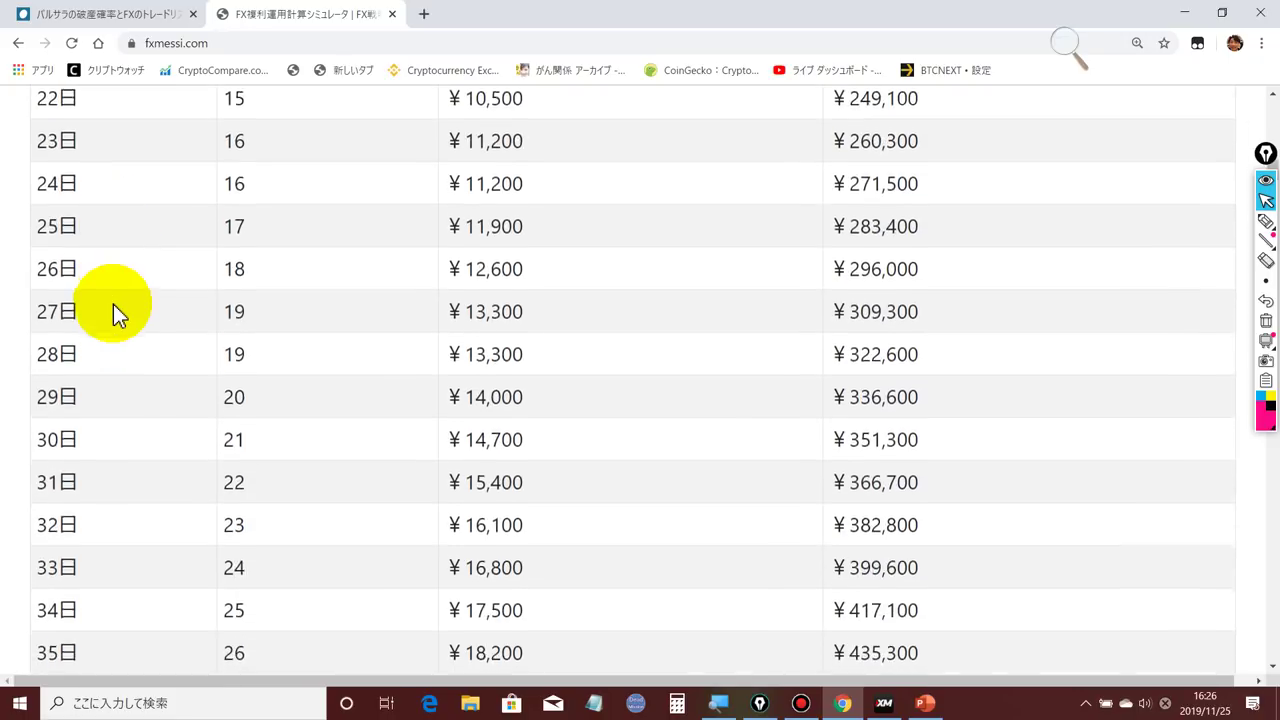
scroll(113, 304, "down", 5)
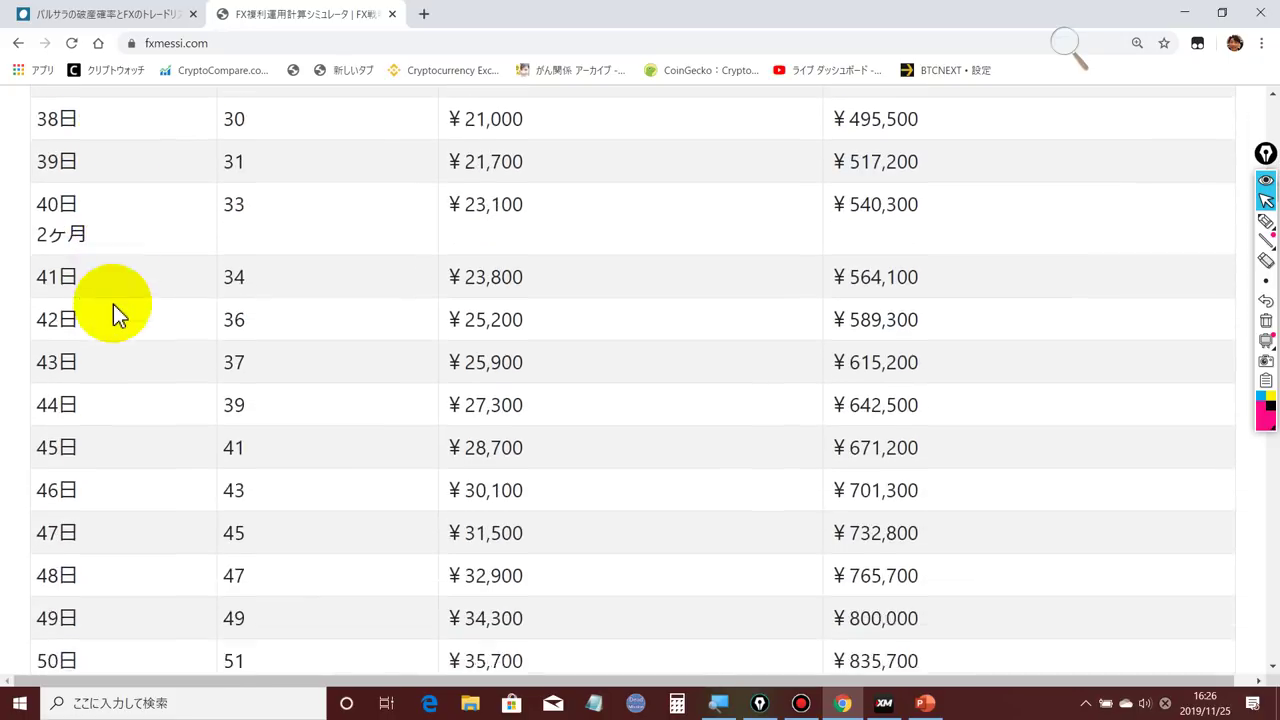
scroll(113, 304, "down", 8)
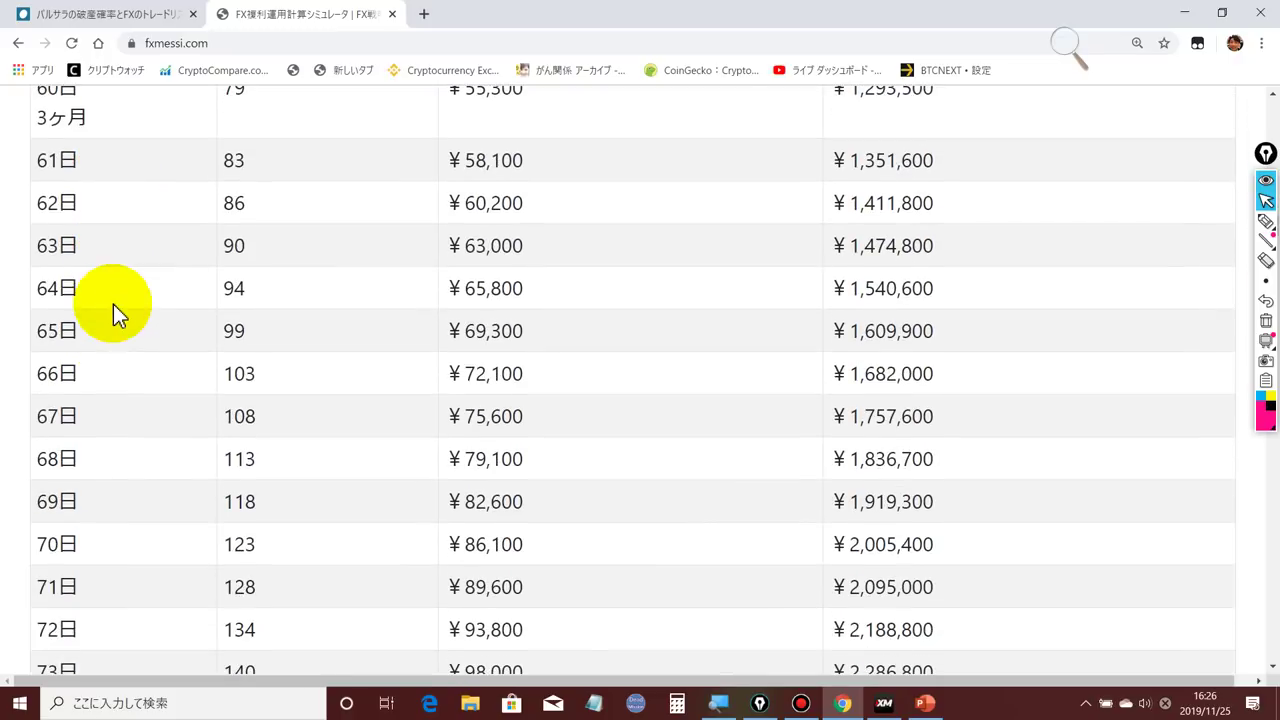
scroll(113, 304, "up", 2)
scroll(102, 311, "up", 2)
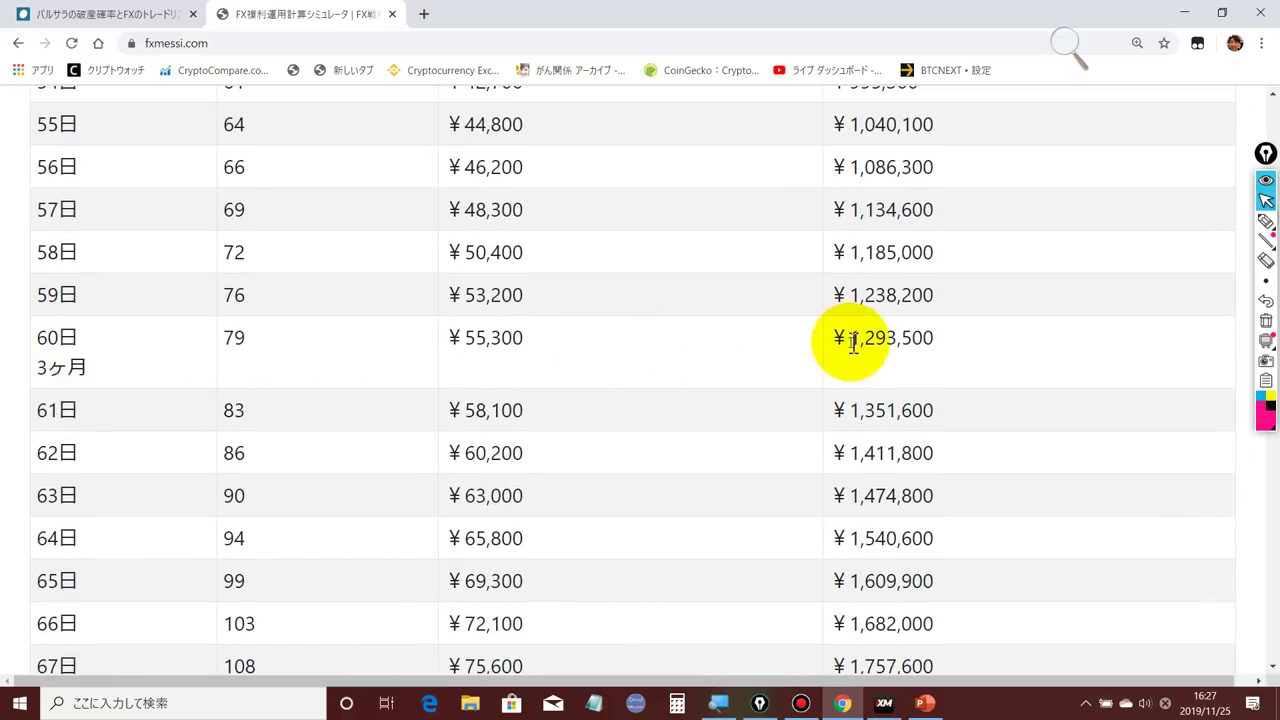
left_click_drag(853, 343, 943, 343)
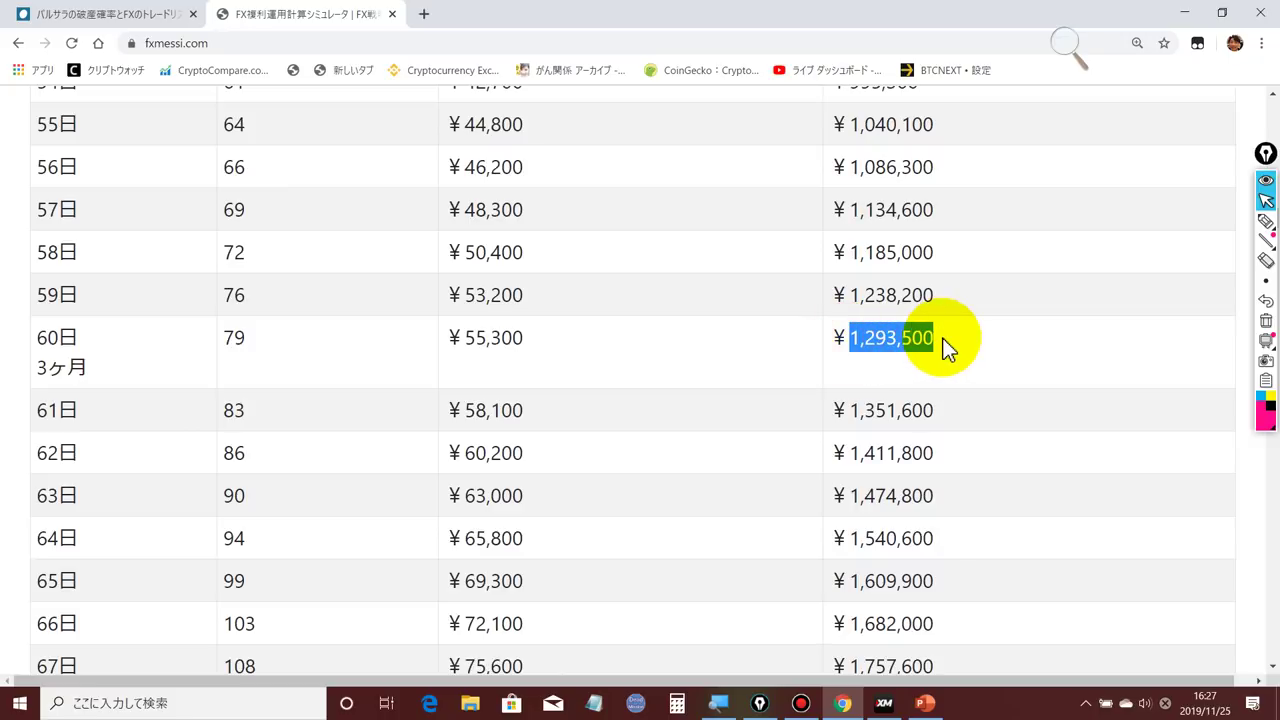
scroll(947, 347, "down", 1)
scroll(947, 347, "down", 8)
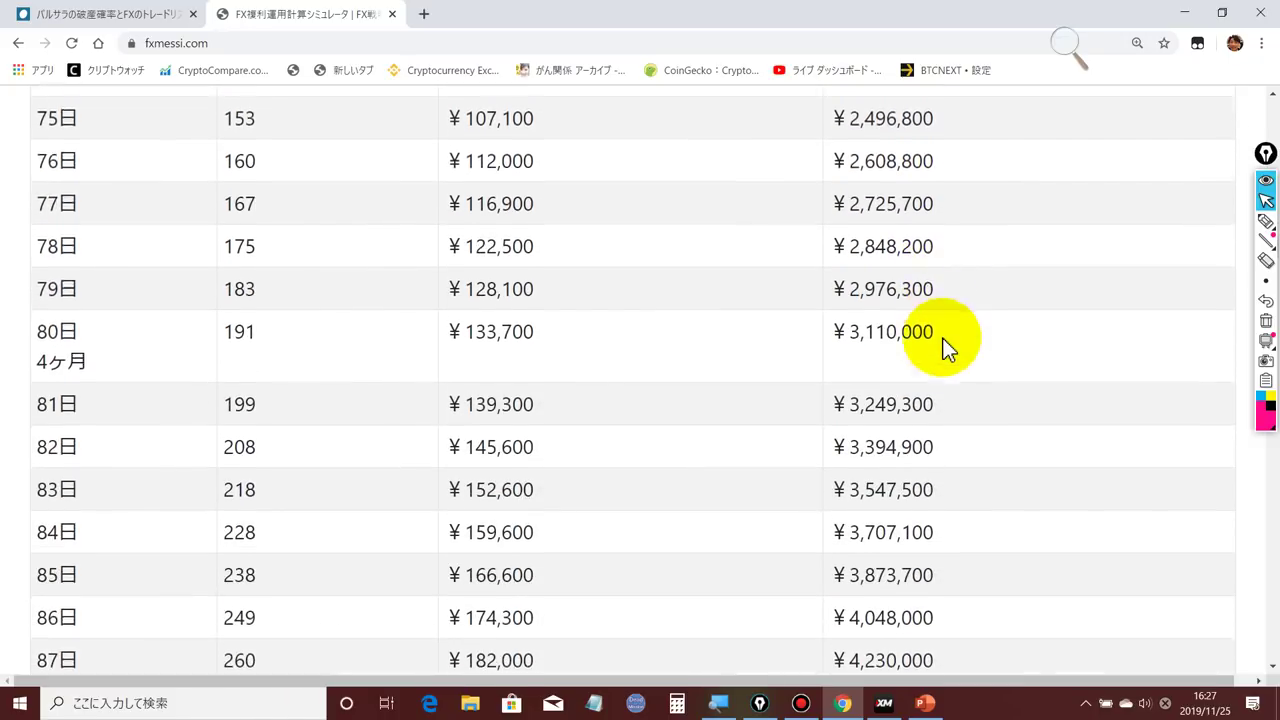
Follow the results past the five-month row to day 120 (6ヶ月) and highlight that row's lots, profit and balance.
scroll(947, 347, "down", 1)
left_click_drag(32, 305, 964, 325)
scroll(964, 325, "down", 13)
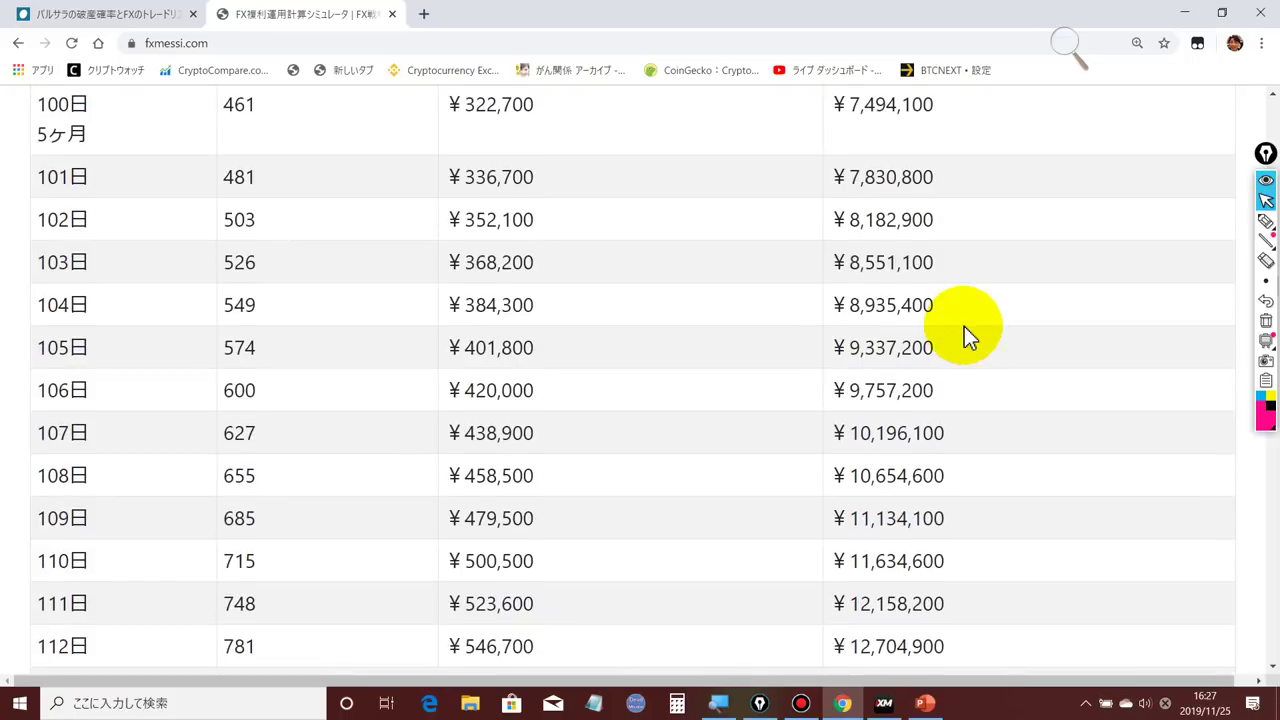
scroll(964, 326, "down", 5)
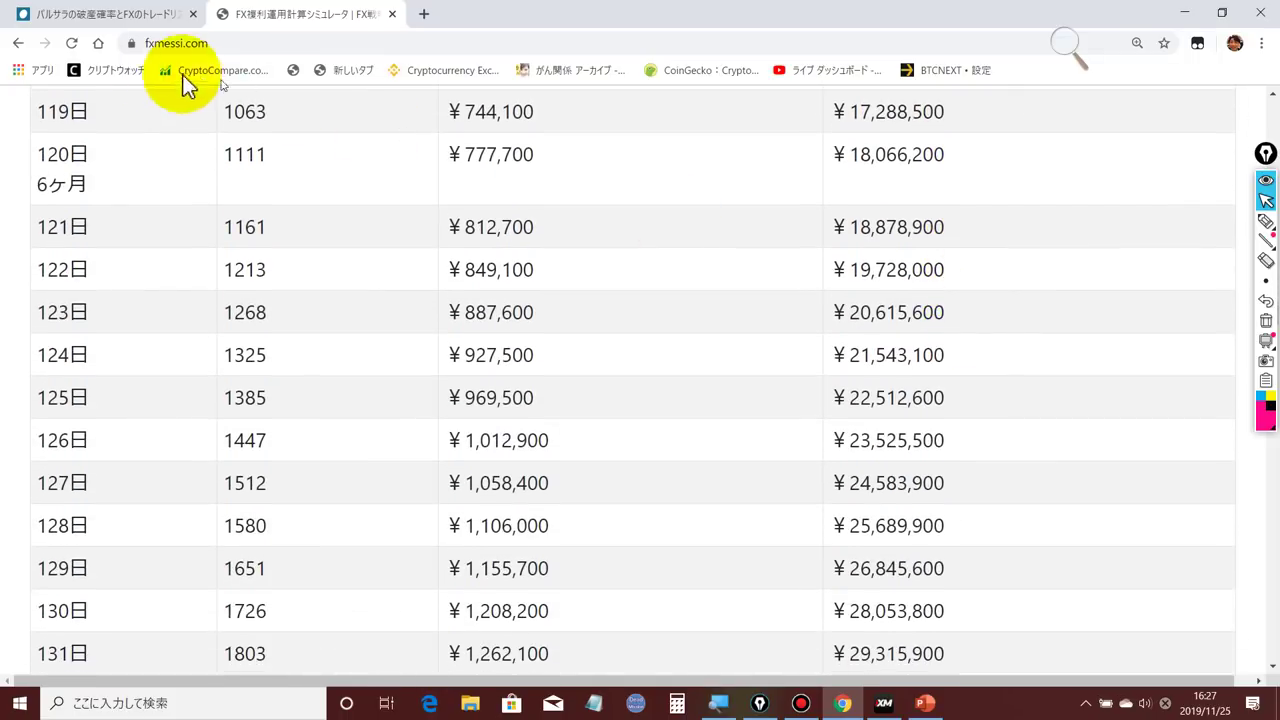
left_click_drag(43, 165, 943, 206)
scroll(955, 260, "up", 1)
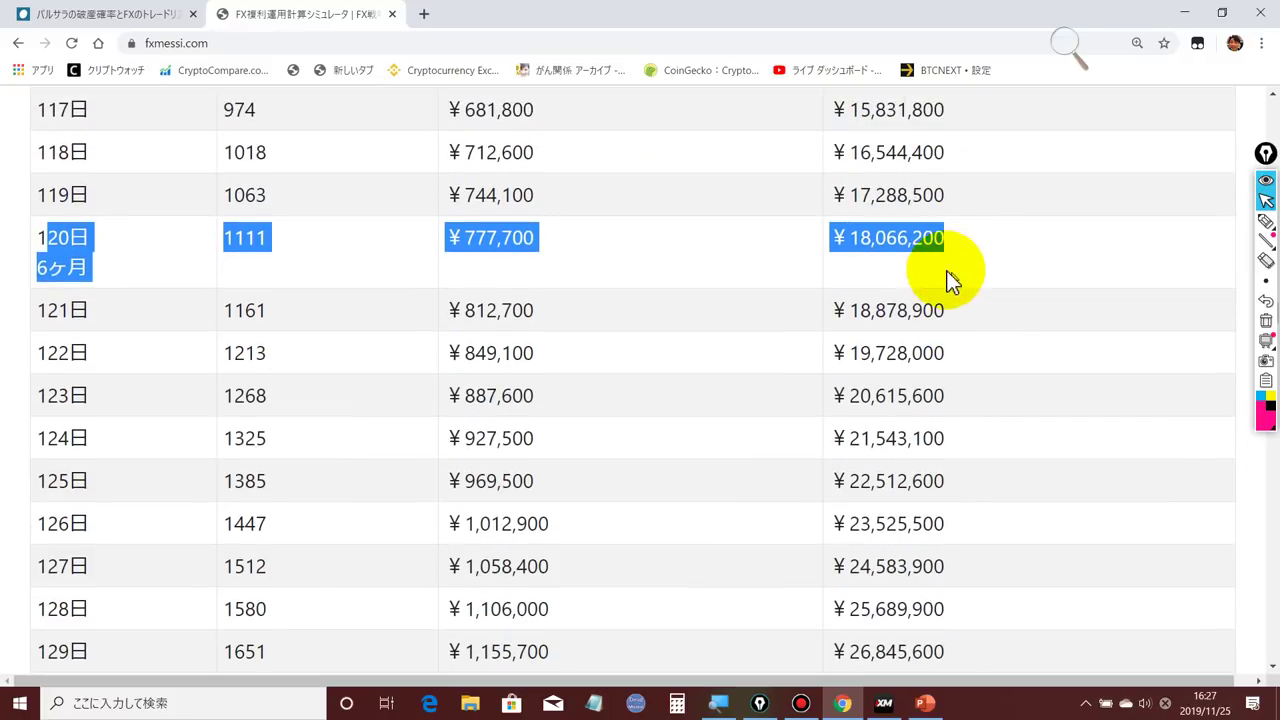
scroll(930, 250, "up", 3)
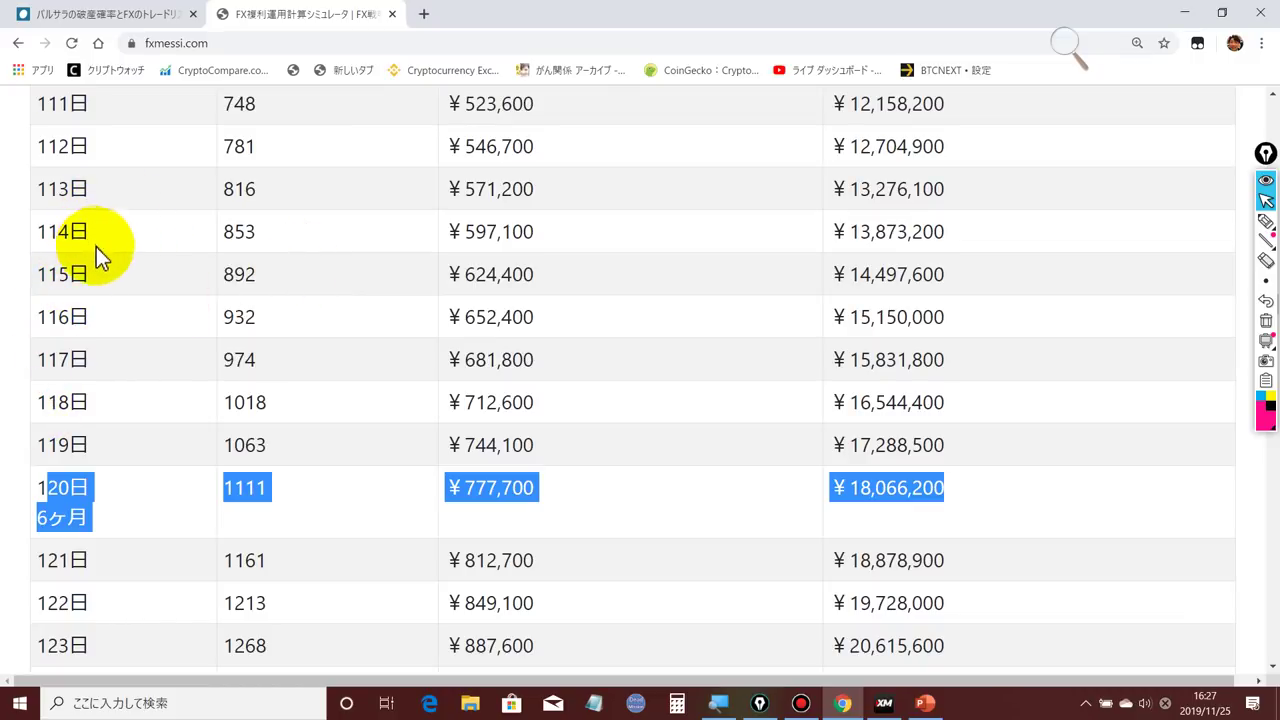
scroll(138, 414, "down", 3)
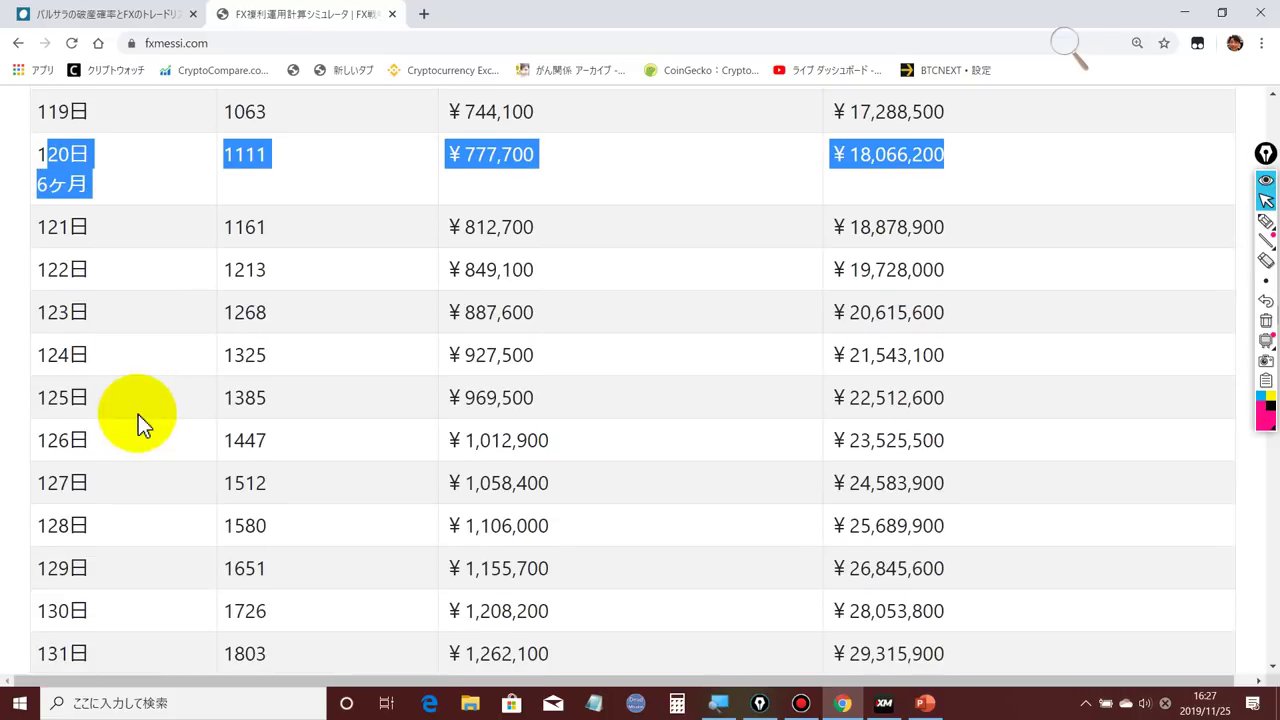
Trace the balance growth from the seventh month onward and highlight the one-year row (240日, 12ヶ月).
scroll(138, 414, "down", 3)
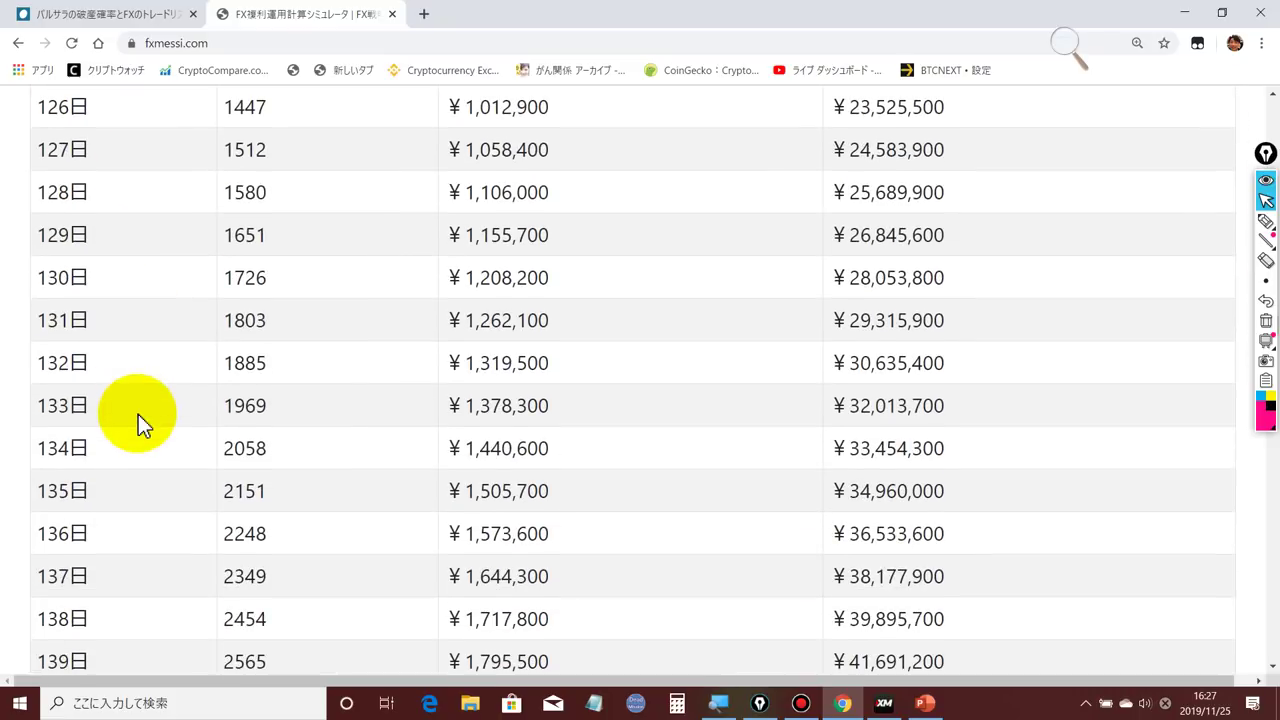
scroll(138, 414, "down", 5)
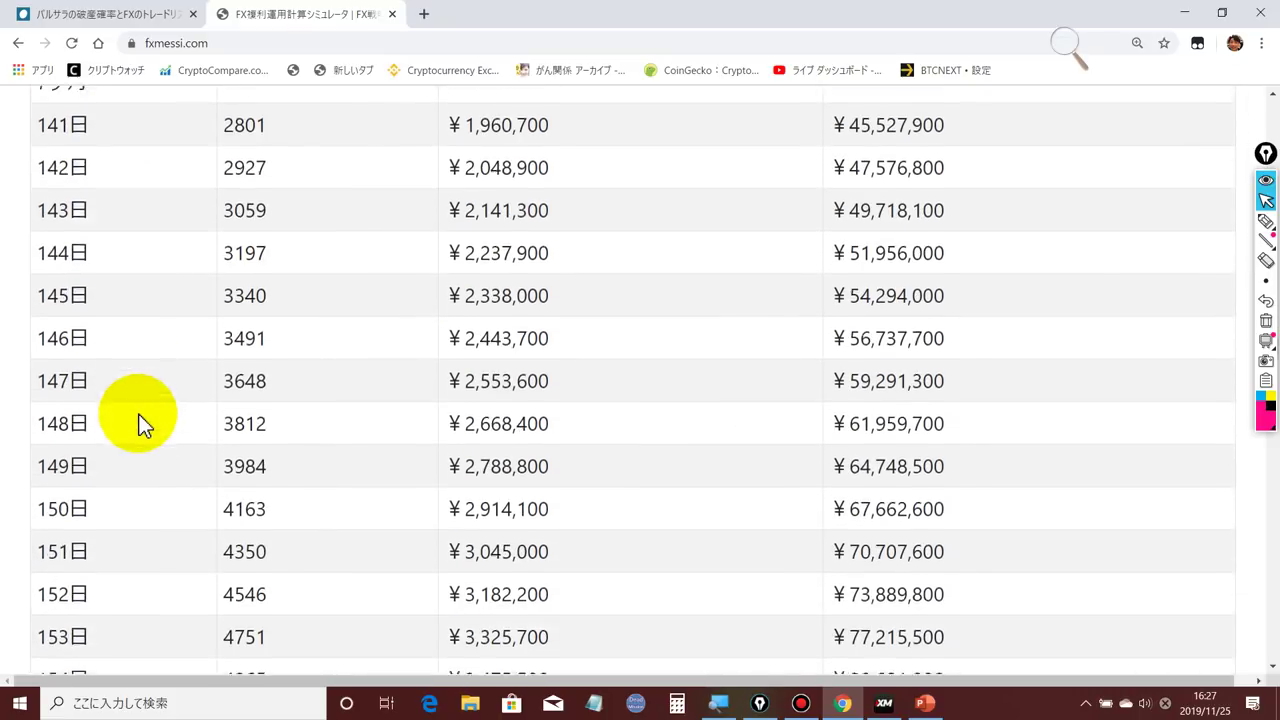
scroll(138, 414, "down", 8)
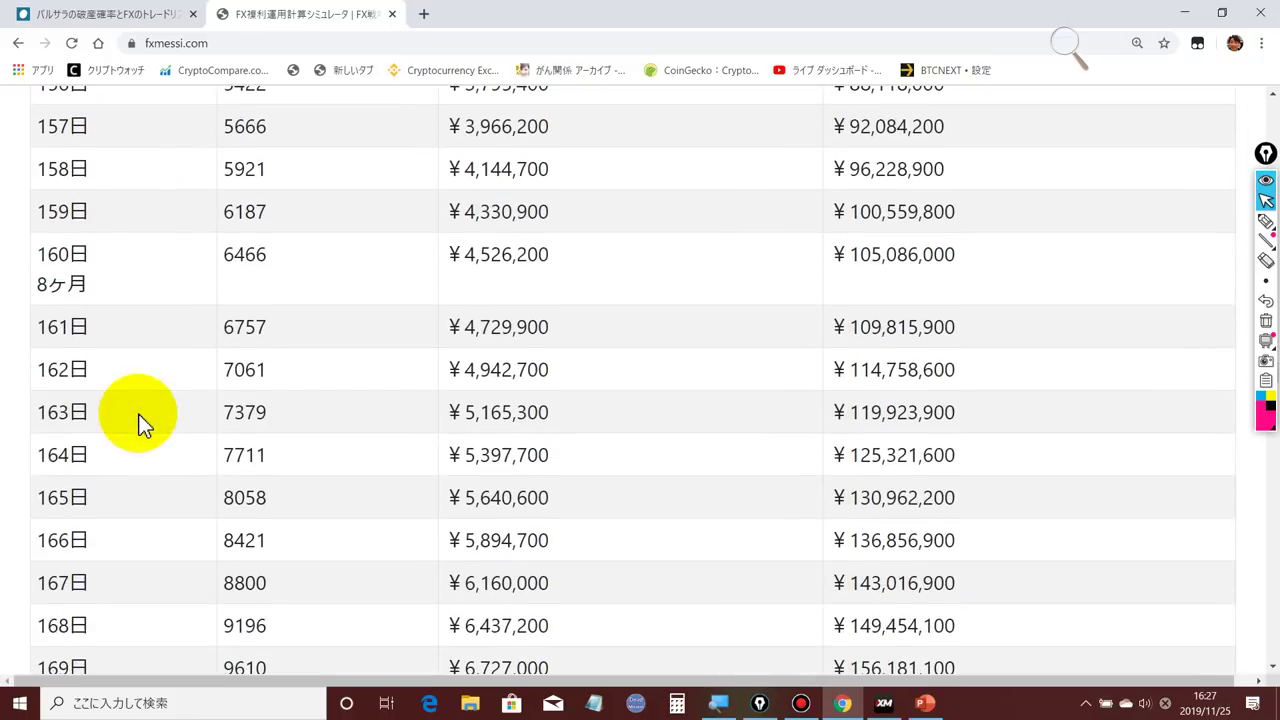
scroll(138, 414, "down", 5)
scroll(140, 422, "down", 8)
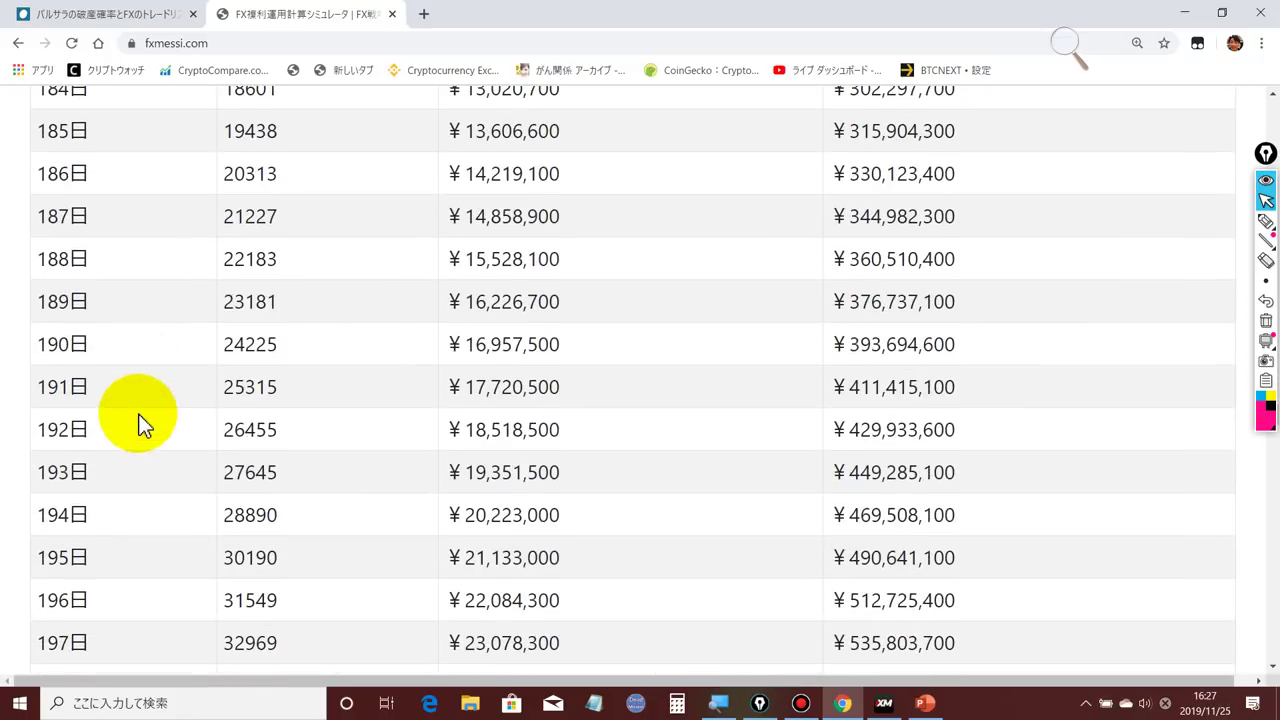
scroll(140, 422, "down", 8)
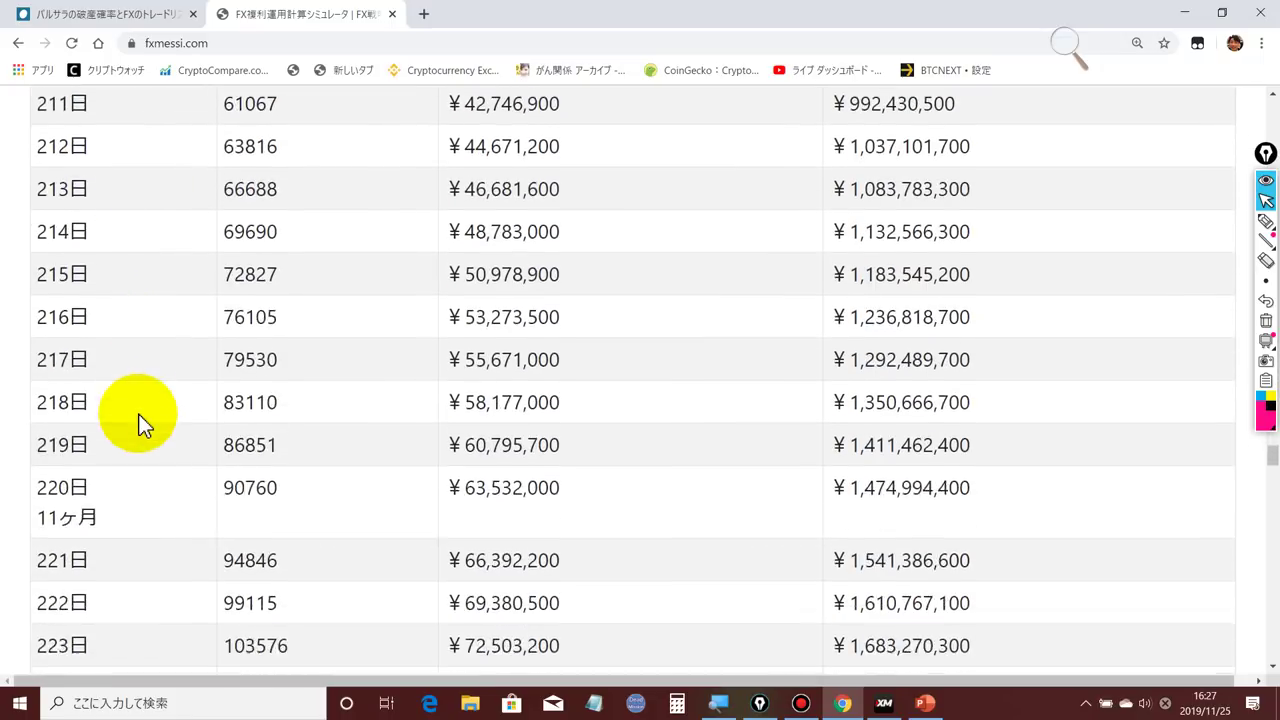
scroll(140, 422, "down", 3)
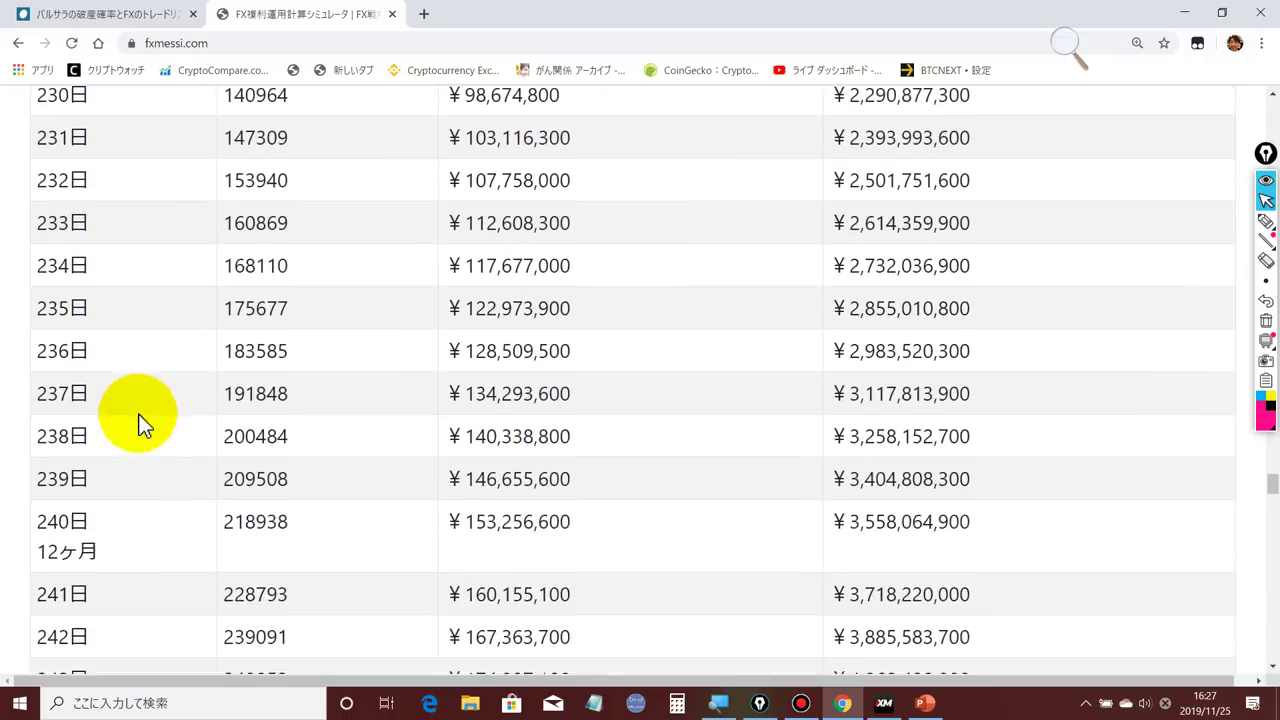
left_click_drag(62, 372, 1029, 372)
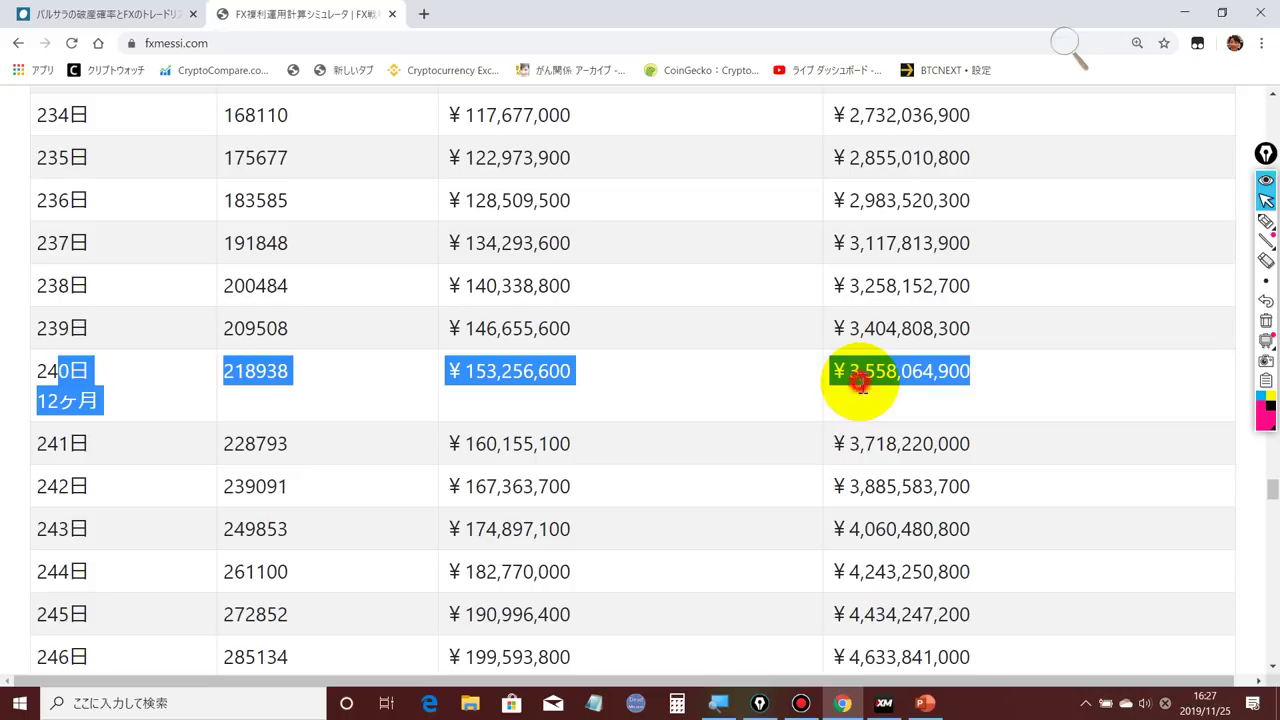
Highlight the day 240 balance, the lot count in the same row, and the balance again.
triple_click(857, 385)
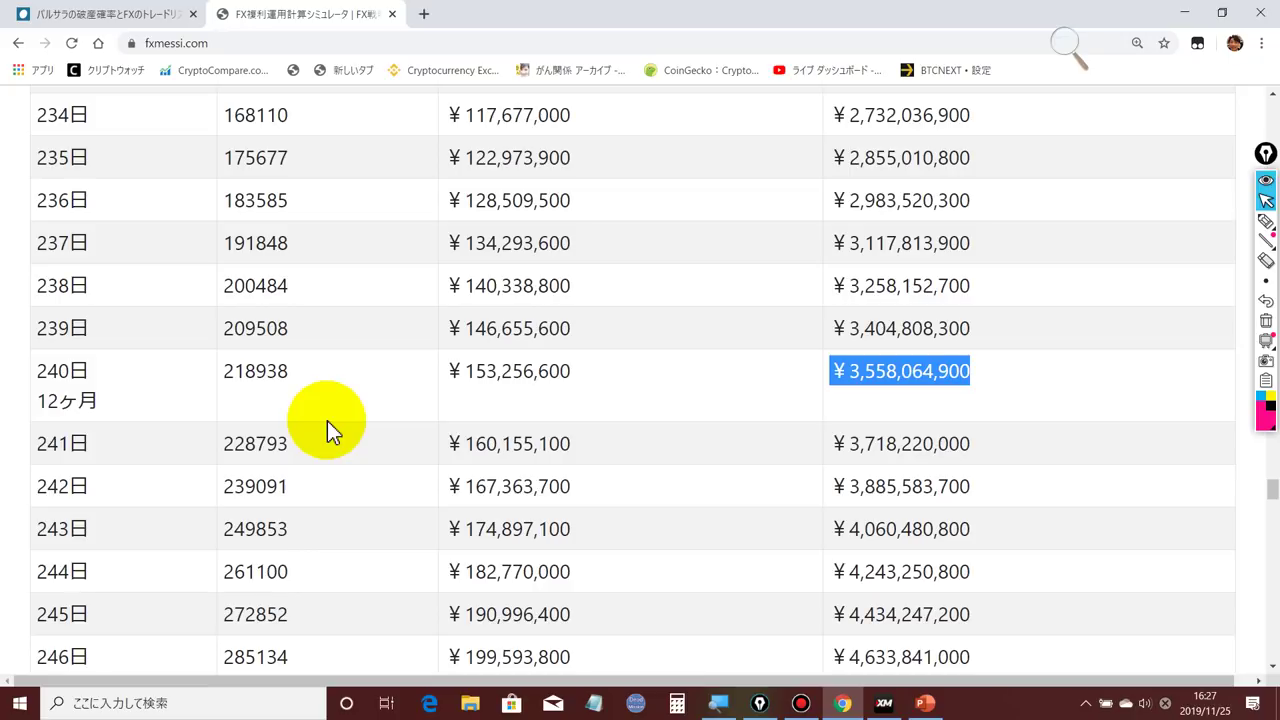
double_click(283, 372)
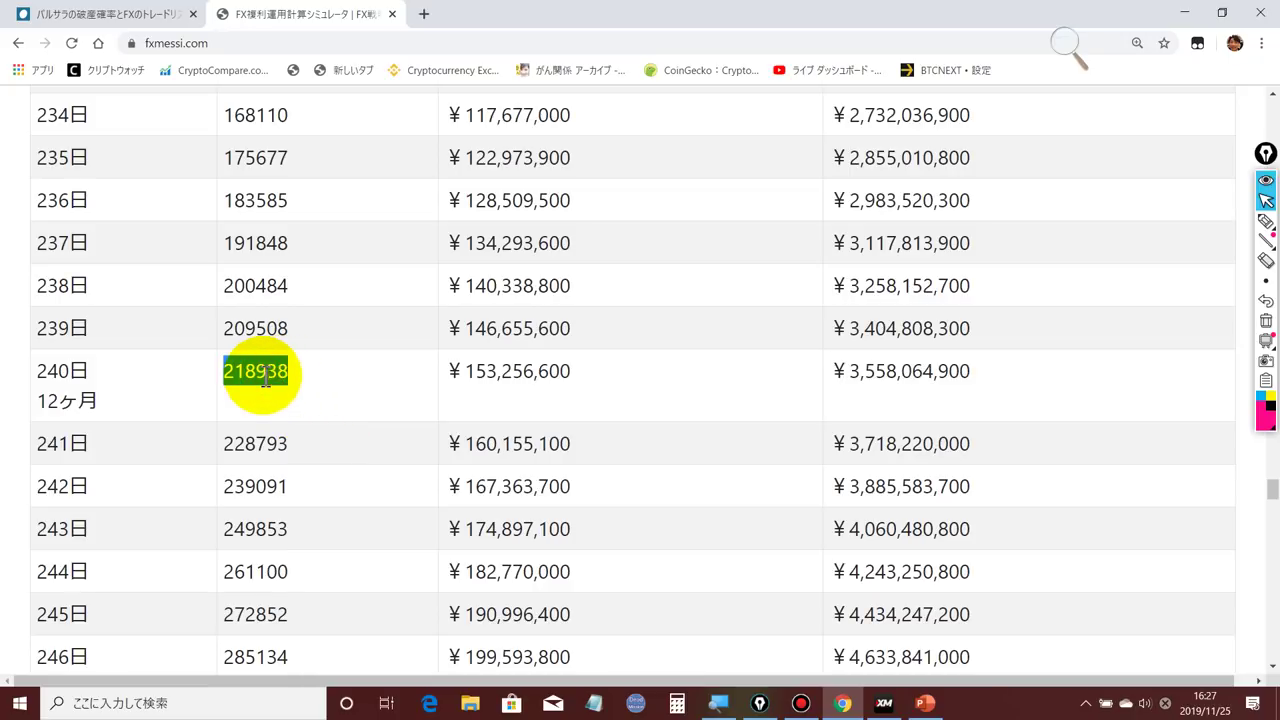
left_click_drag(258, 375, 288, 378)
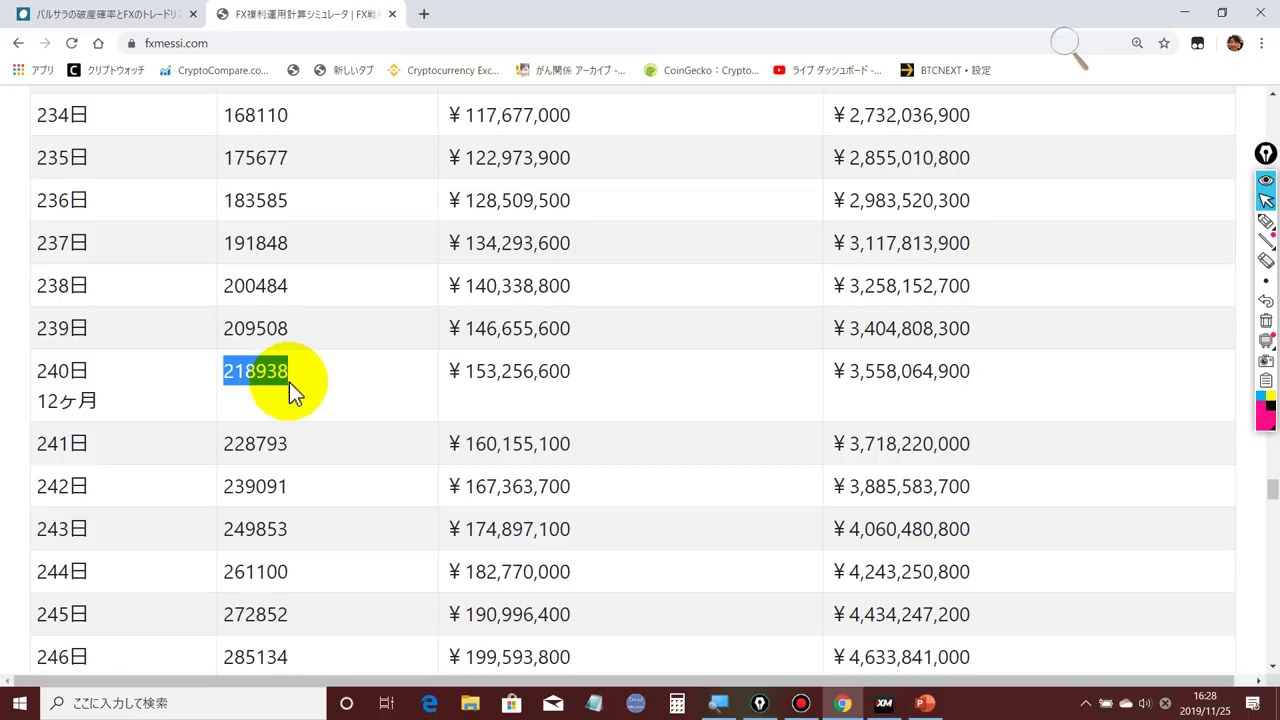
left_click(872, 380)
double_click(872, 380)
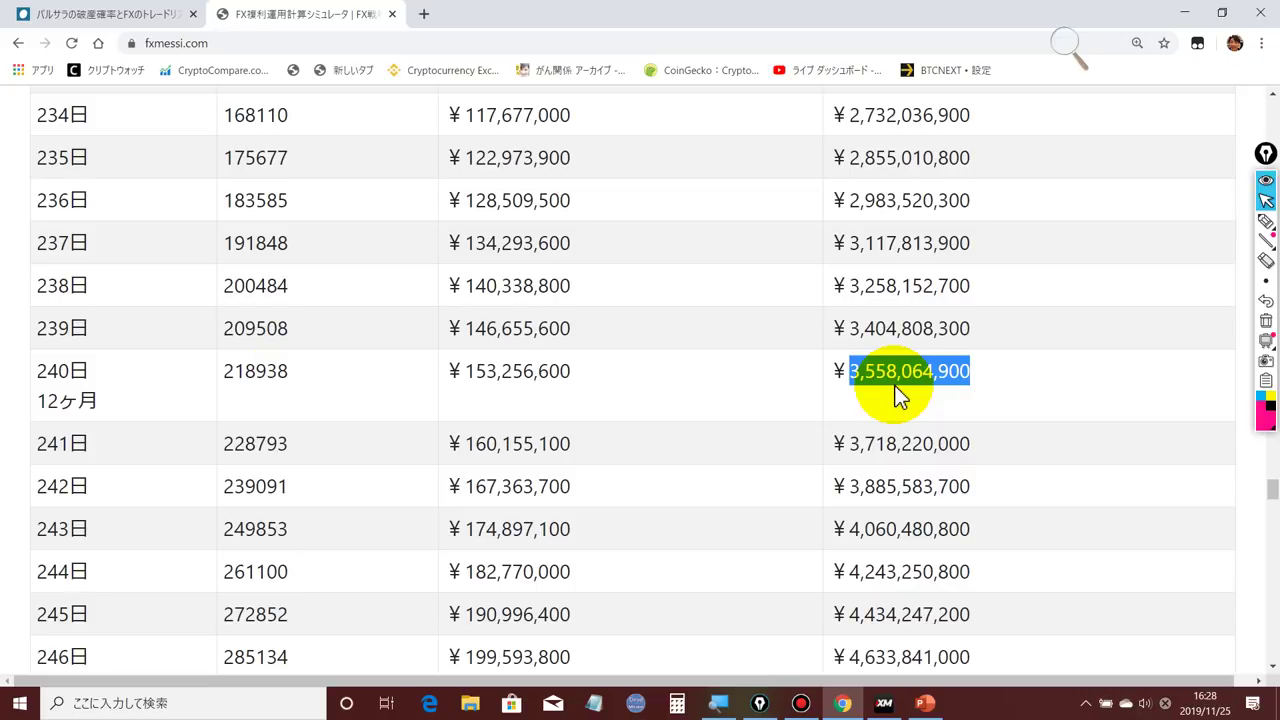
Switch to the PowerPoint presentation 軽量版資料０２ and select slide 8 with the first three formulas (第1–第3方程式).
scroll(897, 395, "up", 10)
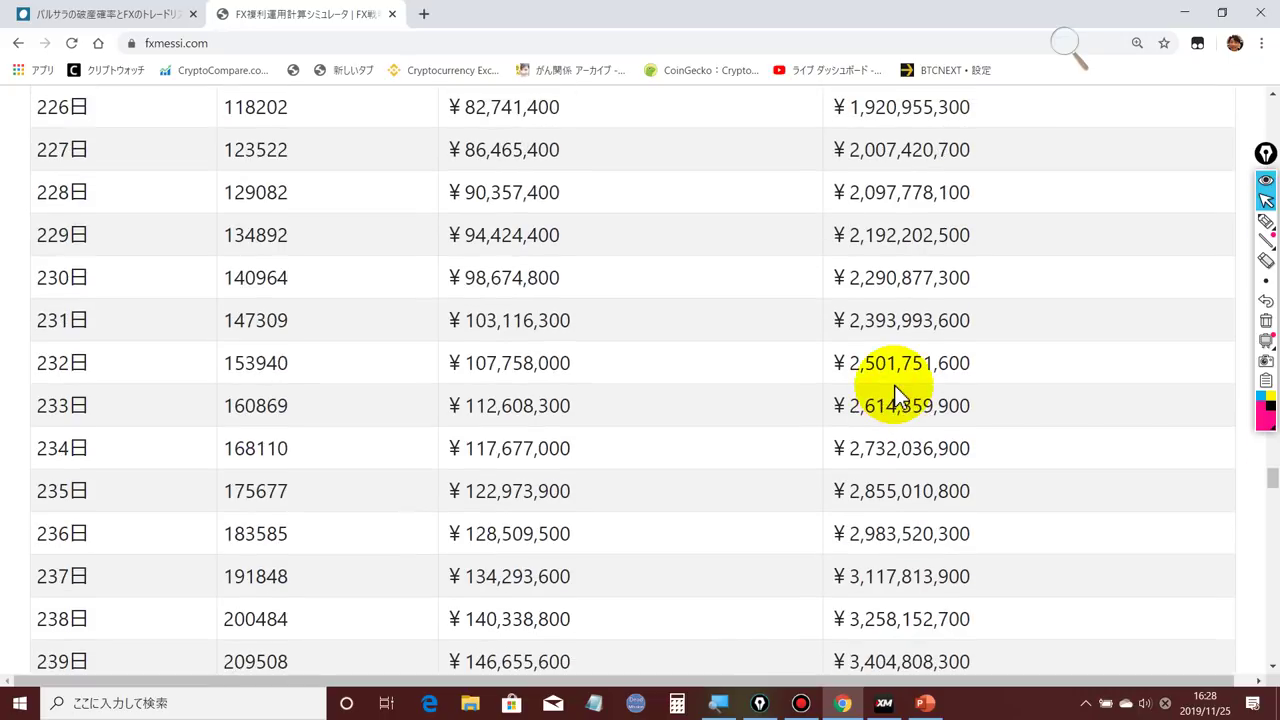
scroll(897, 395, "up", 20)
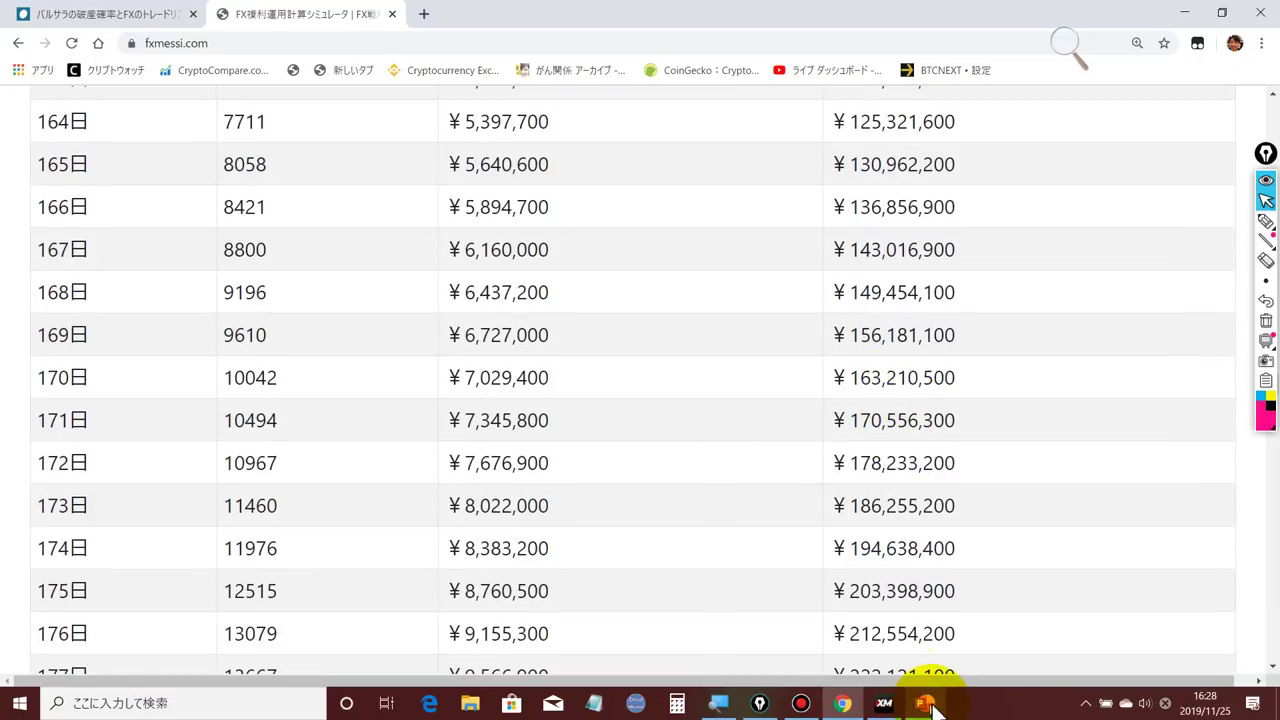
left_click(922, 705)
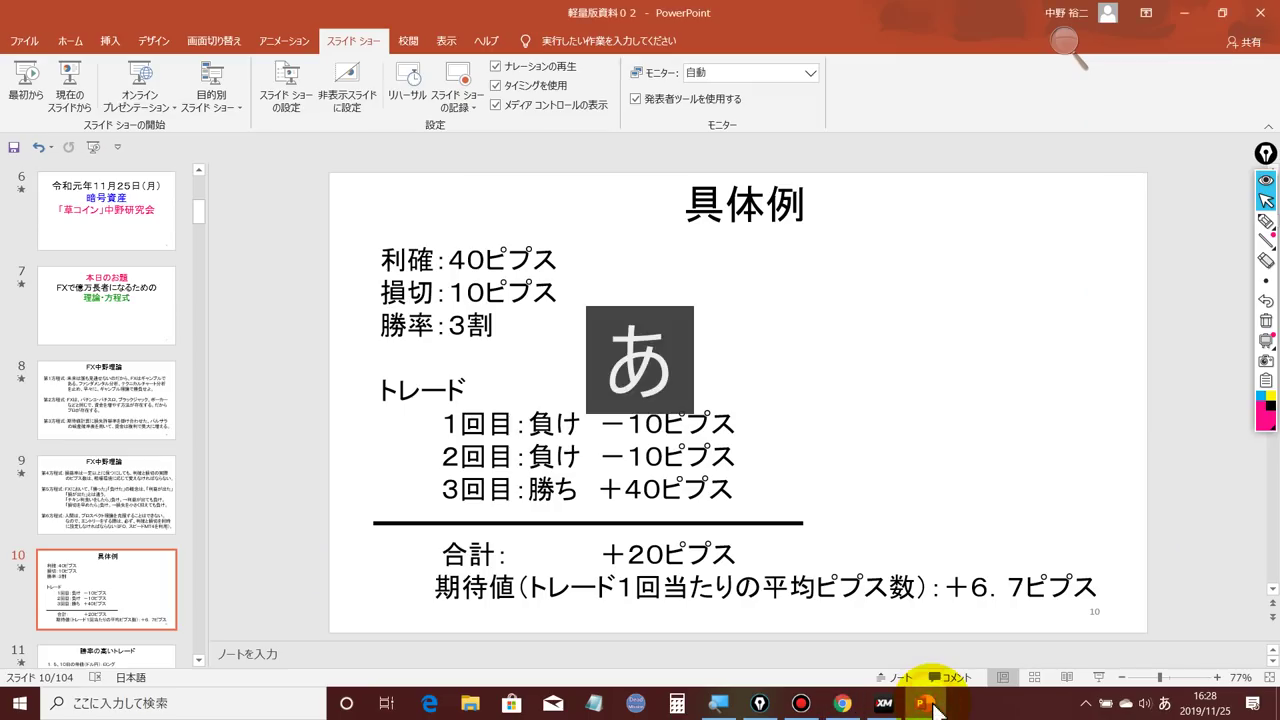
scroll(141, 564, "down", 2)
left_click(141, 564)
left_click(108, 452)
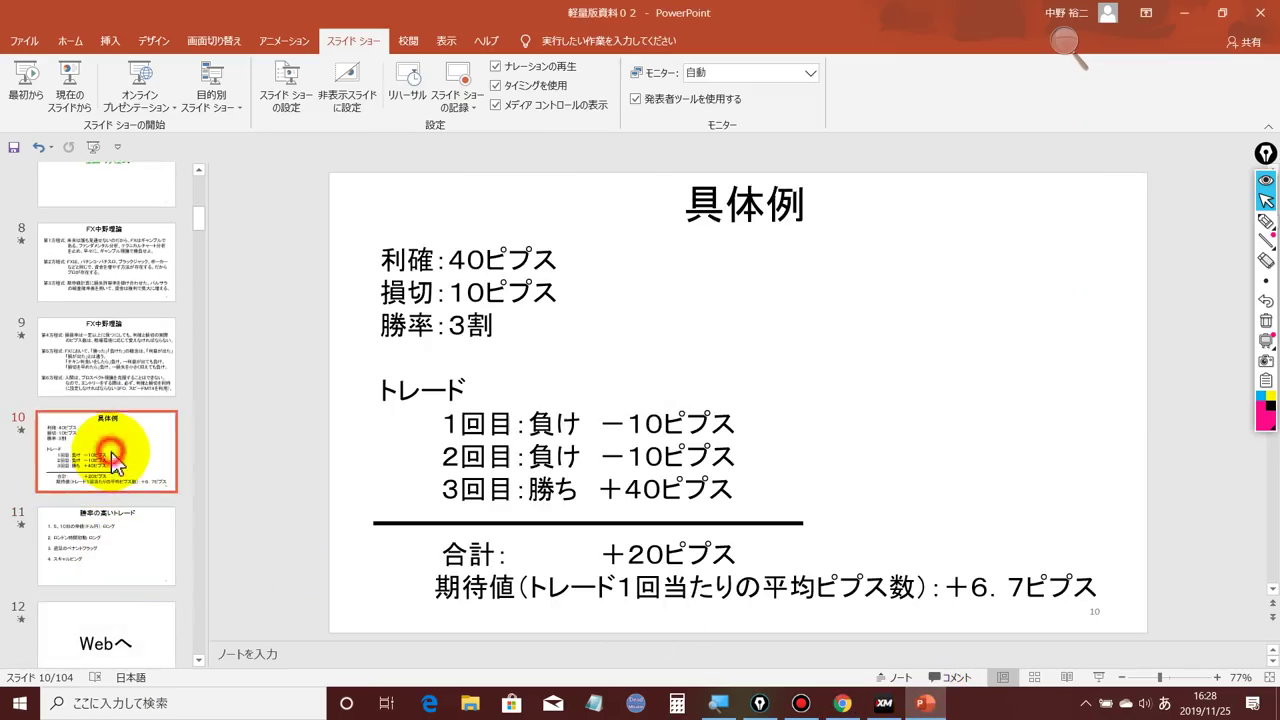
left_click(107, 347)
left_click(114, 264)
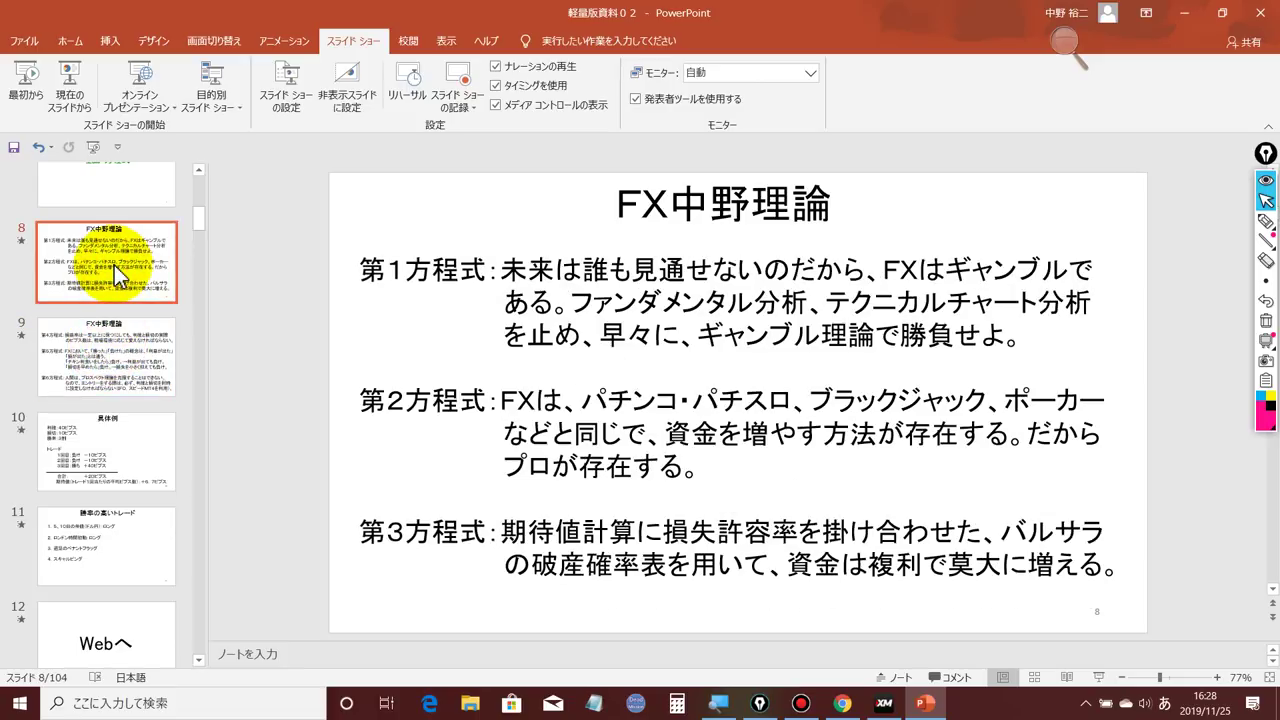
Start the slide show from slide 8.
scroll(114, 265, "up", 1)
left_click(114, 265)
left_click(96, 362)
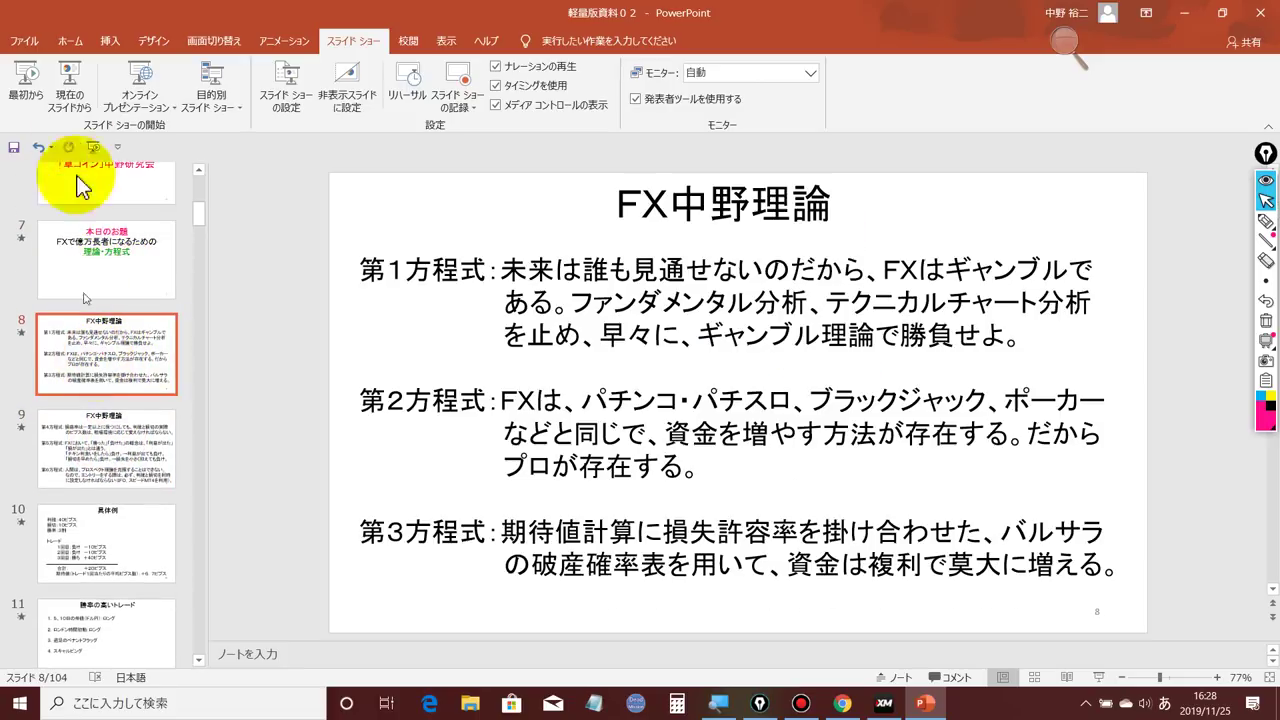
left_click(66, 84)
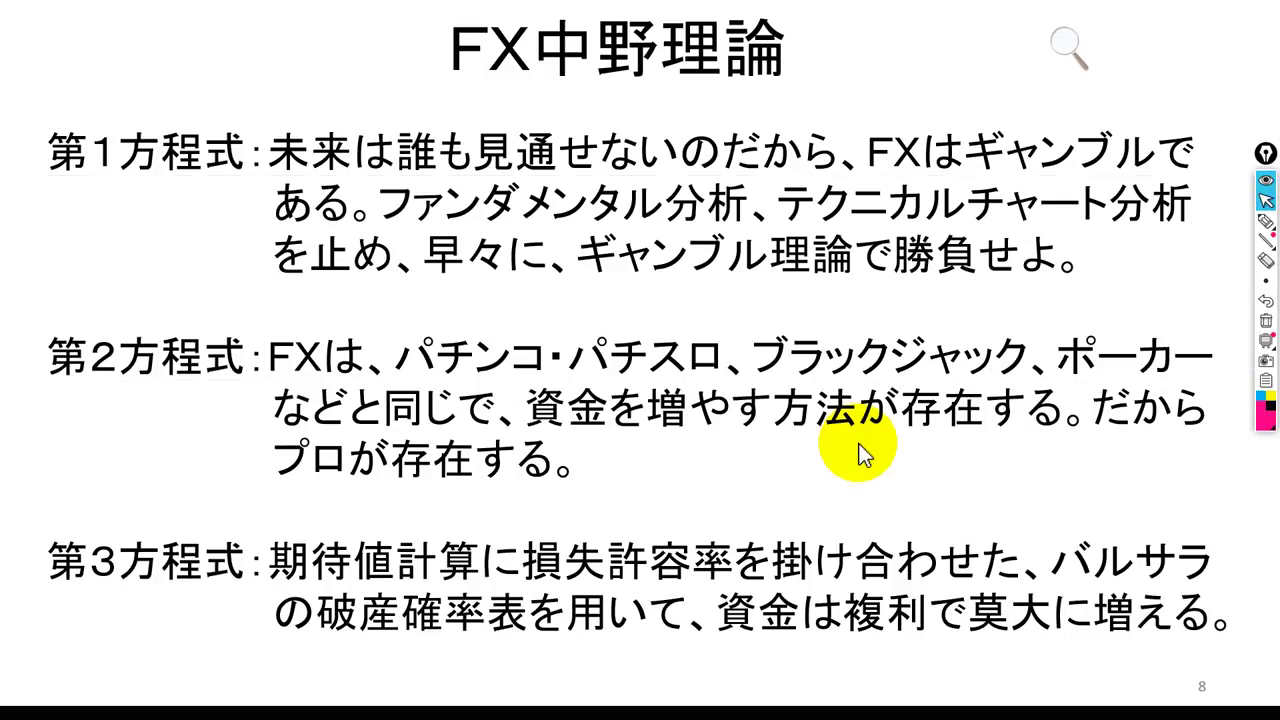